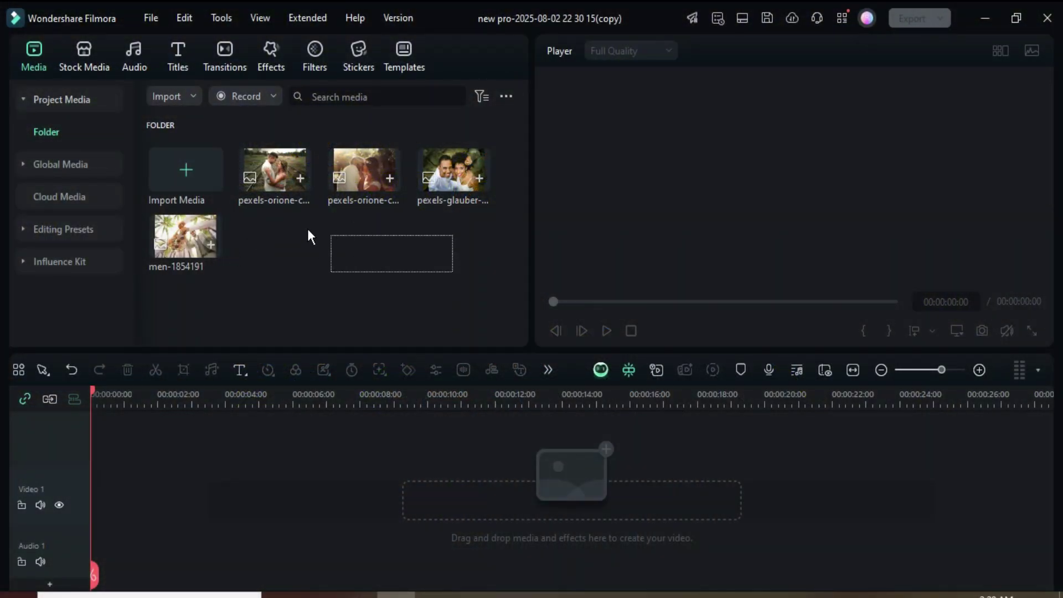
Step: Place the four photos on Video 1, Crop to Fit them, and duplicate them onto Video 2
drag(308, 237, 177, 210)
drag(264, 173, 139, 492)
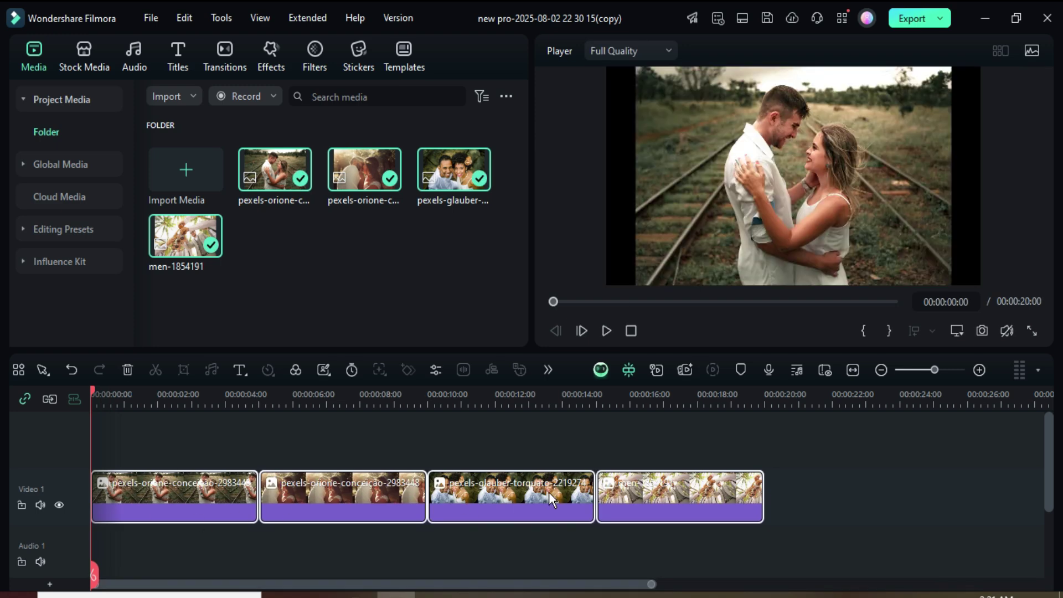
right_click(291, 491)
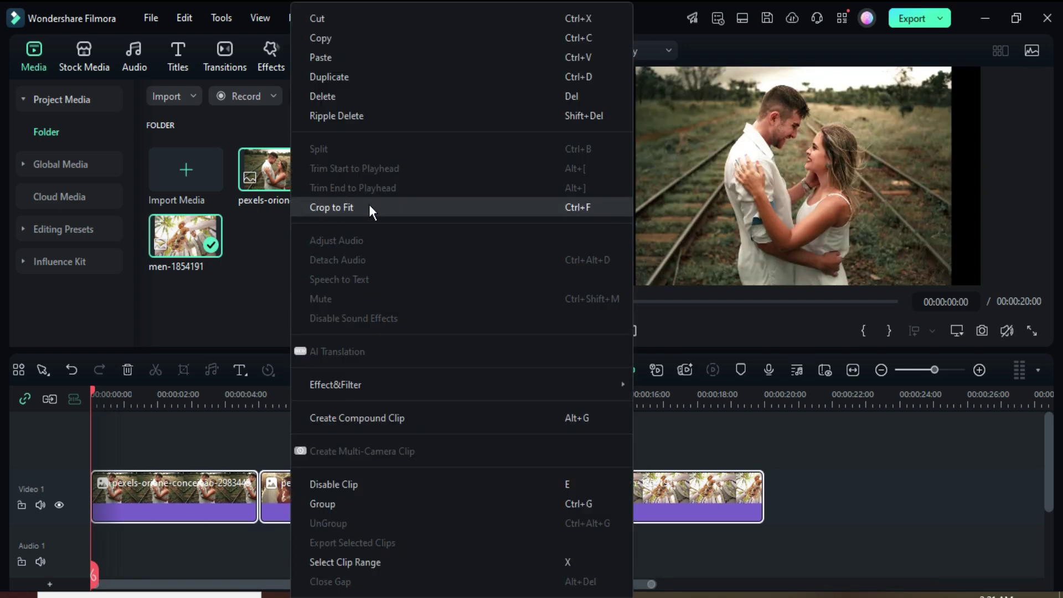
click(340, 208)
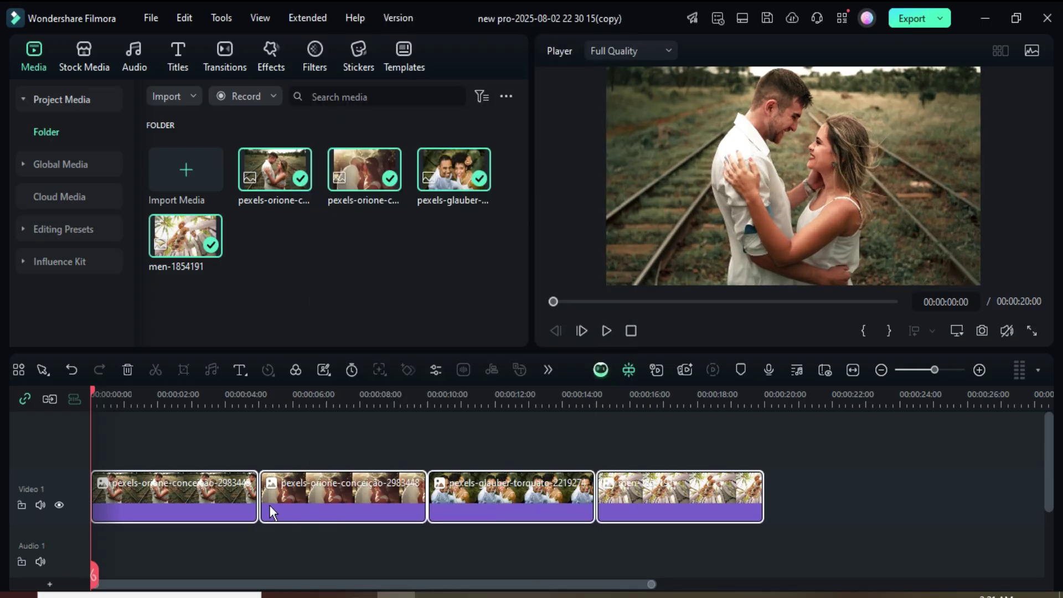
drag(312, 493, 326, 460)
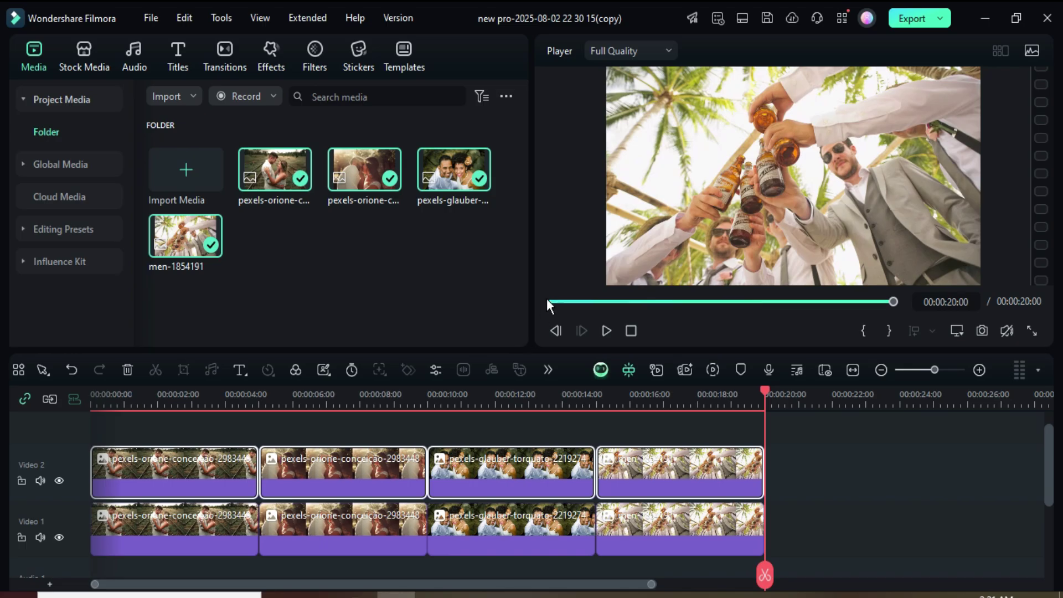
click(548, 301)
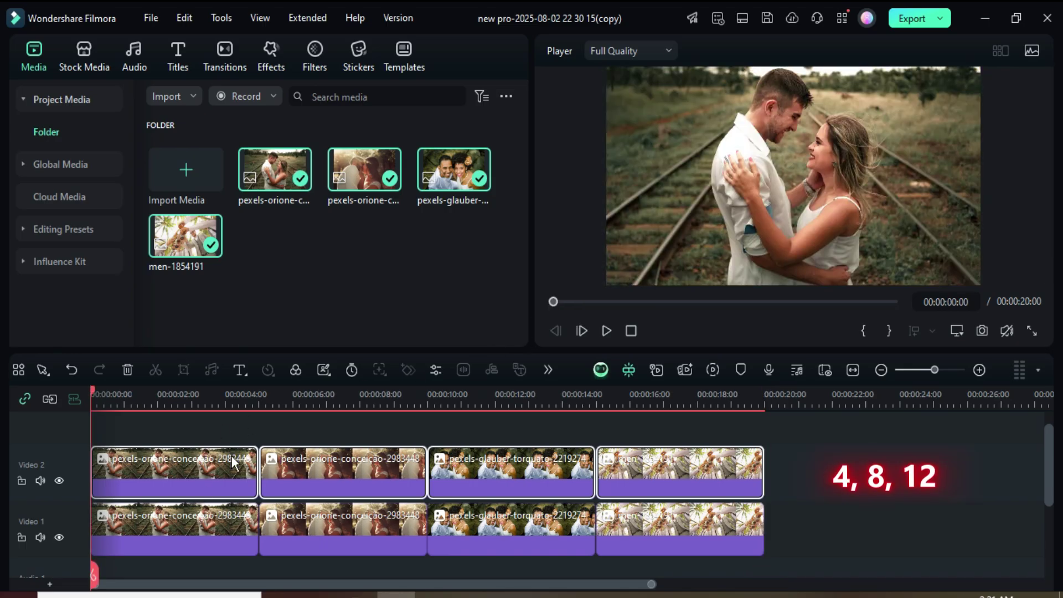
Step: Lift the second, pexels-glauber and men-1854191 copies onto new tracks at 4, 8 and 12 seconds
drag(95, 389, 226, 396)
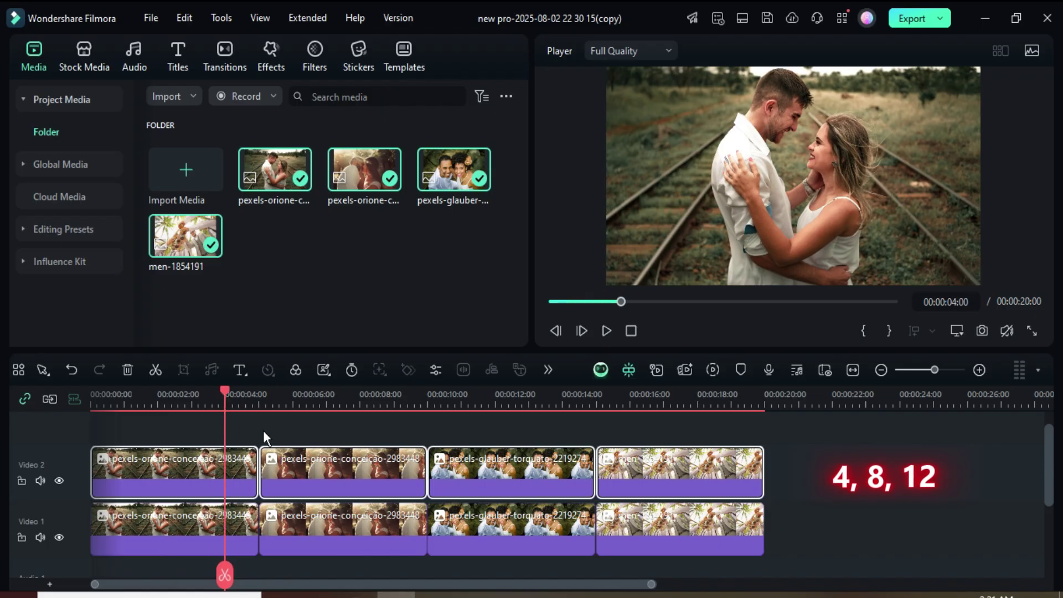
click(364, 476)
drag(321, 468, 287, 472)
drag(227, 391, 360, 392)
drag(438, 548, 372, 494)
drag(387, 392, 495, 404)
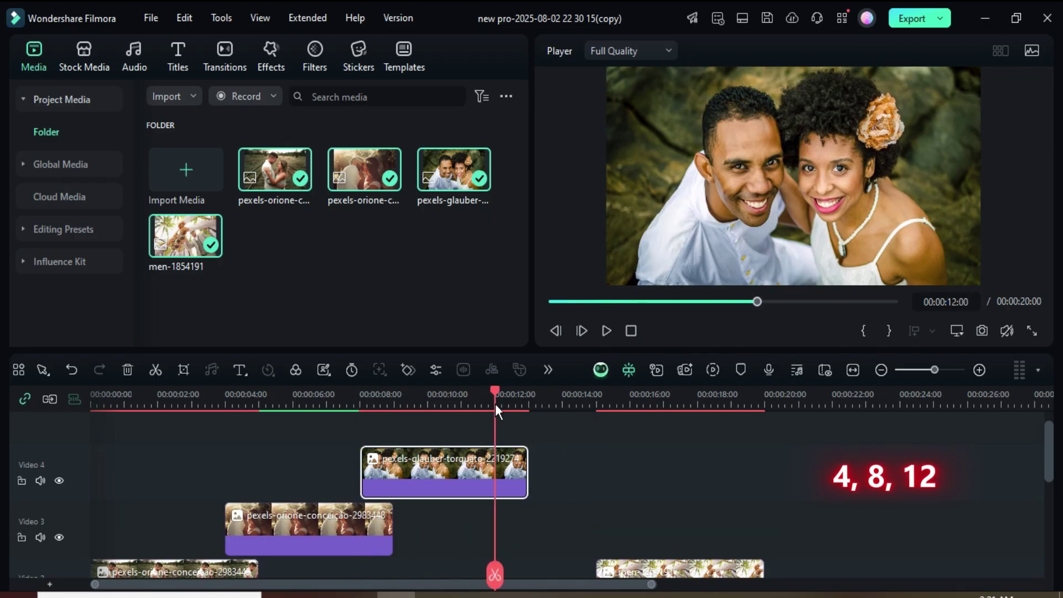
drag(651, 569, 570, 504)
Step: Trim the right edge of the second photo on Video 1 shorter
click(552, 302)
scroll(443, 440, down, 3)
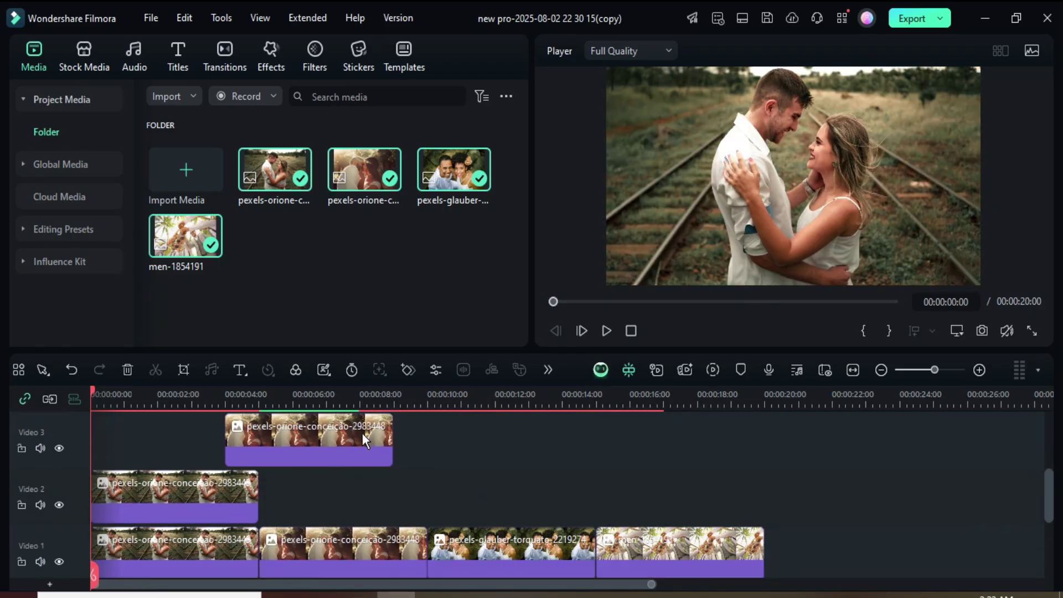
scroll(332, 539, down, 1)
click(415, 525)
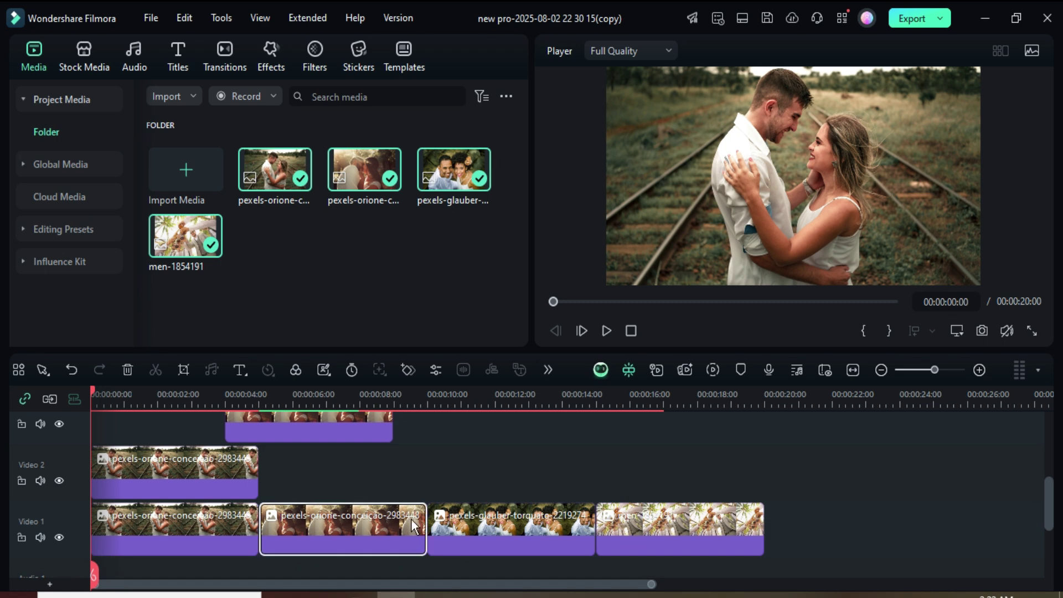
drag(426, 518, 387, 524)
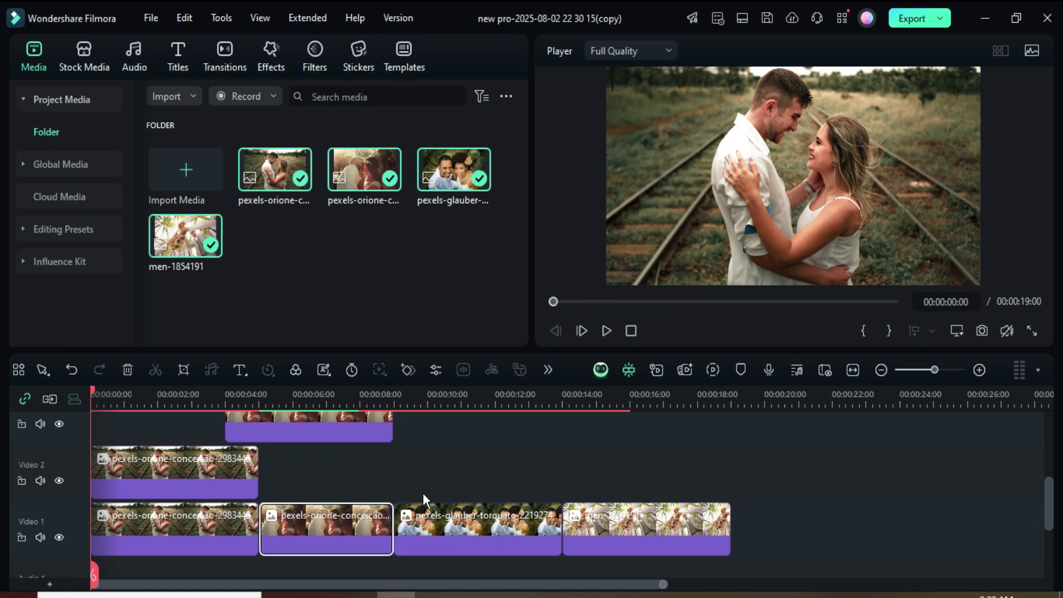
scroll(429, 484, up, 5)
scroll(108, 452, down, 4)
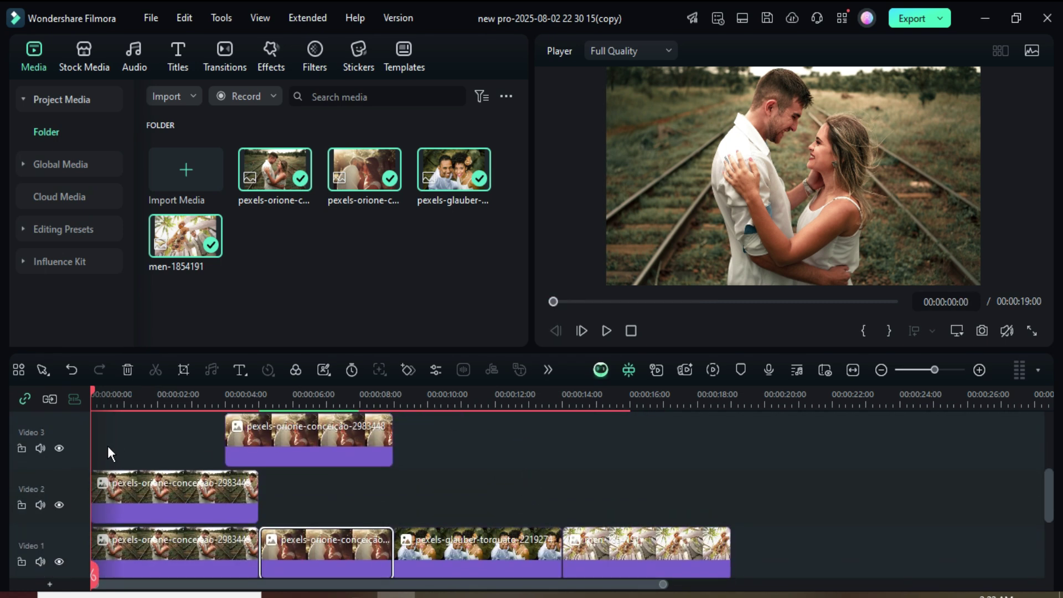
Step: Set the timeline track height to Small
right_click(74, 440)
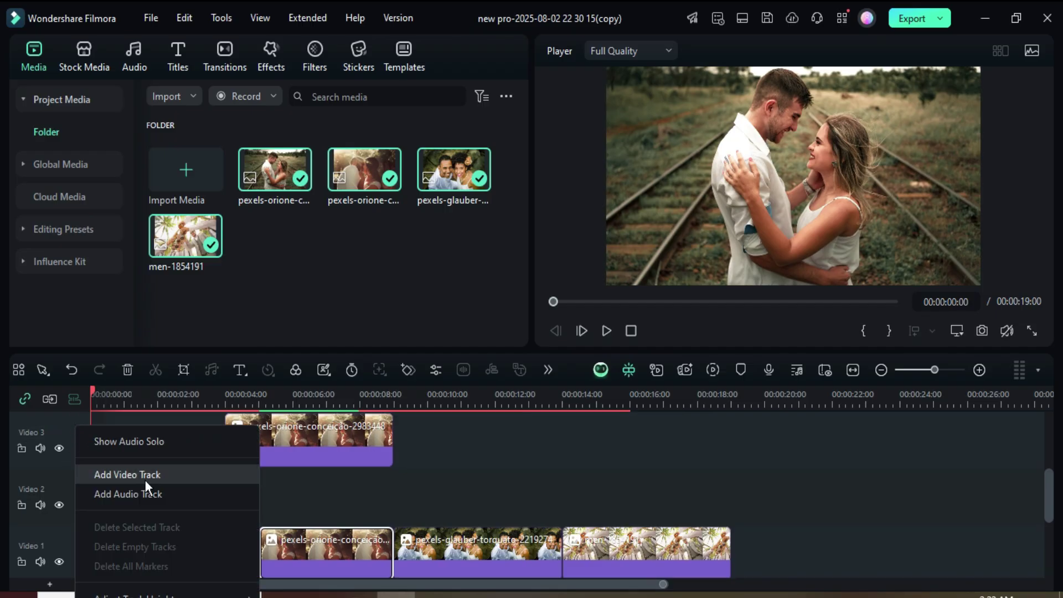
mouse_move(233, 560)
click(307, 566)
scroll(536, 501, up, 3)
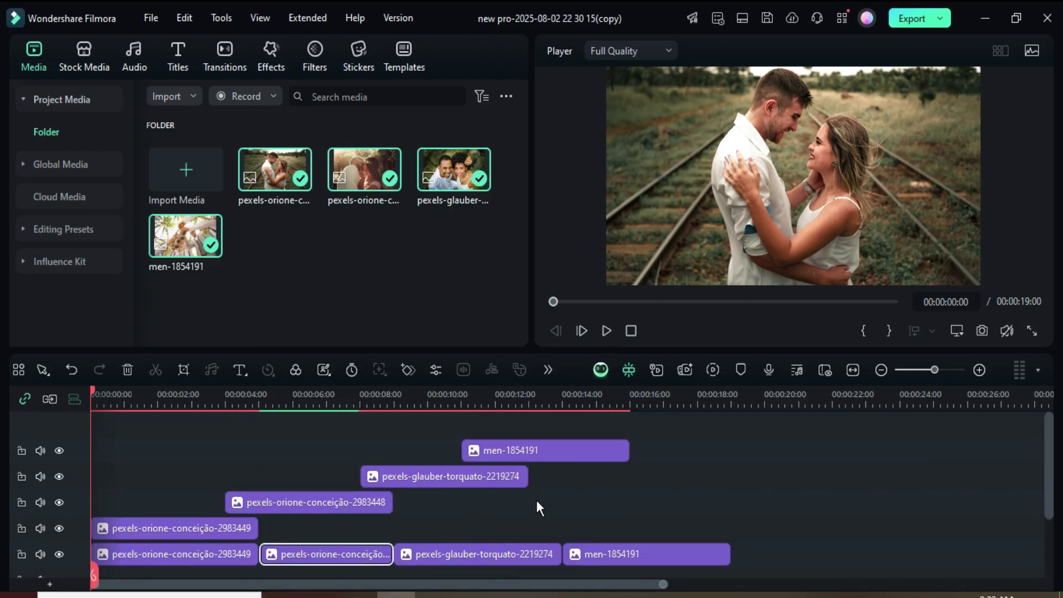
scroll(527, 496, down, 2)
scroll(534, 510, up, 1)
Step: Trim the pexels-glauber and men-1854191 photos on Video 1 so the track ends at 16 seconds
click(539, 528)
drag(557, 527, 527, 528)
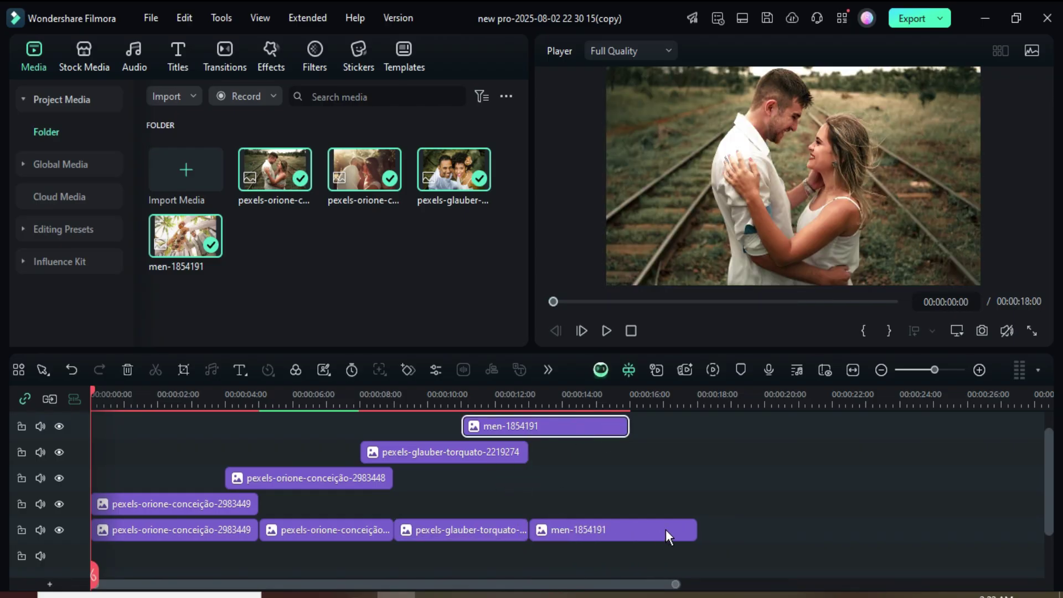
drag(695, 530, 629, 533)
Step: Restore the timeline tracks to their taller height
right_click(78, 428)
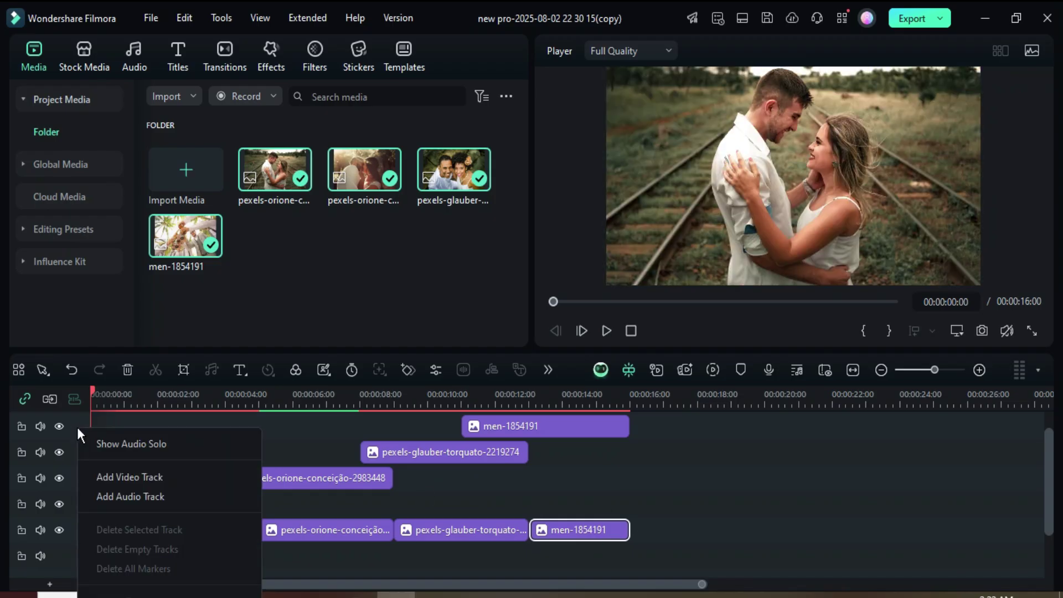
mouse_move(232, 576)
click(310, 589)
scroll(370, 544, down, 3)
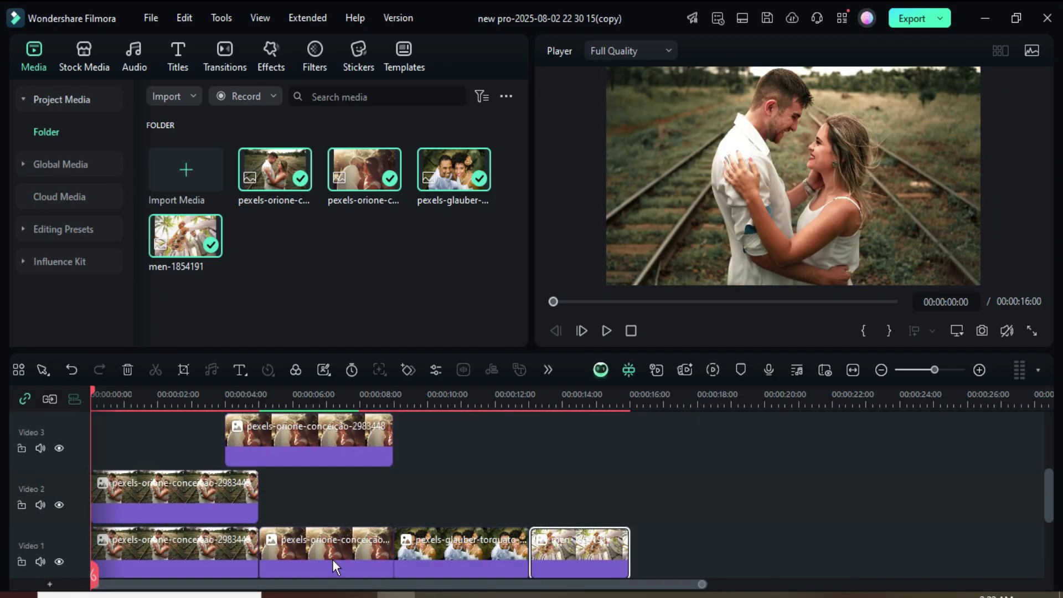
scroll(531, 498, up, 4)
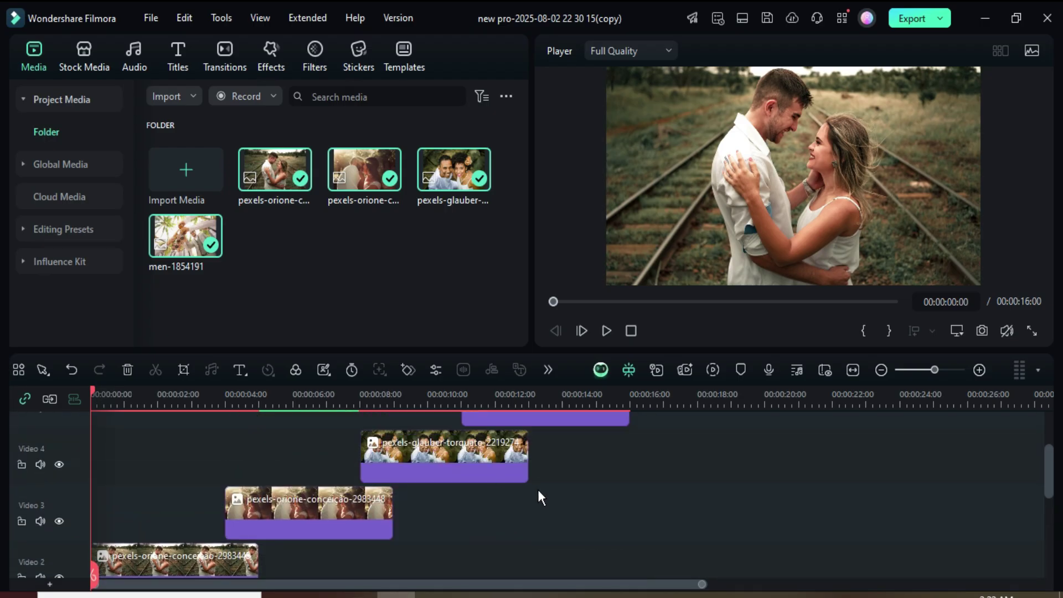
scroll(559, 509, down, 3)
scroll(576, 520, up, 3)
scroll(566, 487, down, 3)
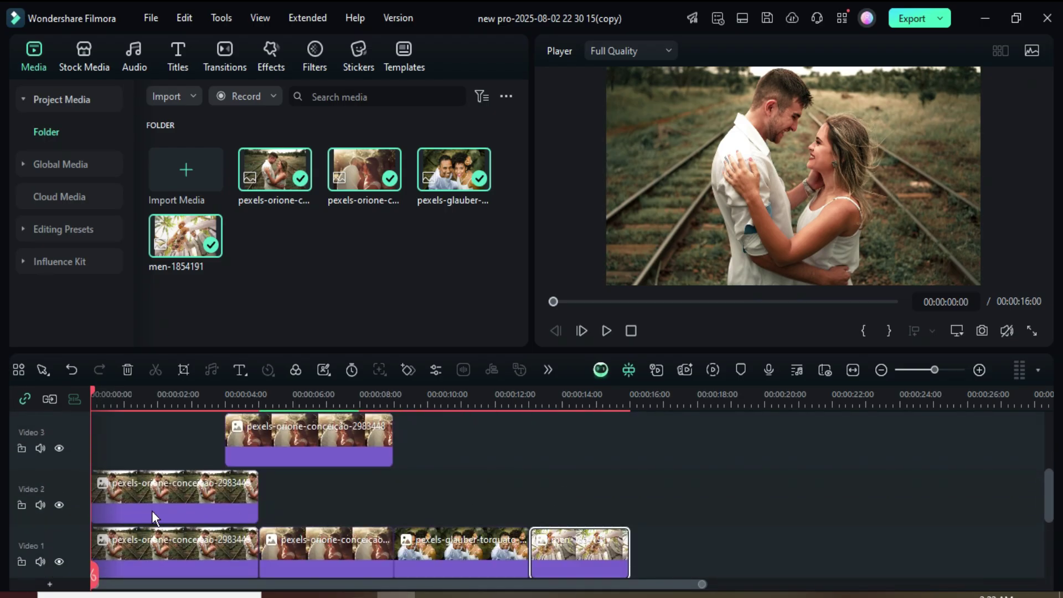
Step: Apply a white Border effect to the first Video 2 photo with size 6 and blur 2
click(177, 491)
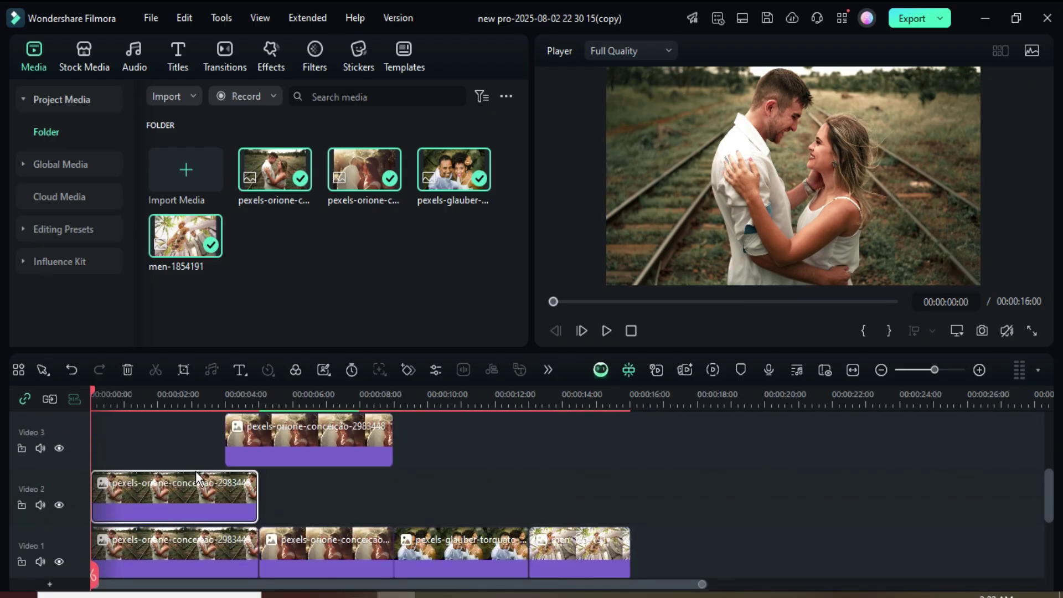
click(264, 60)
drag(181, 171, 151, 483)
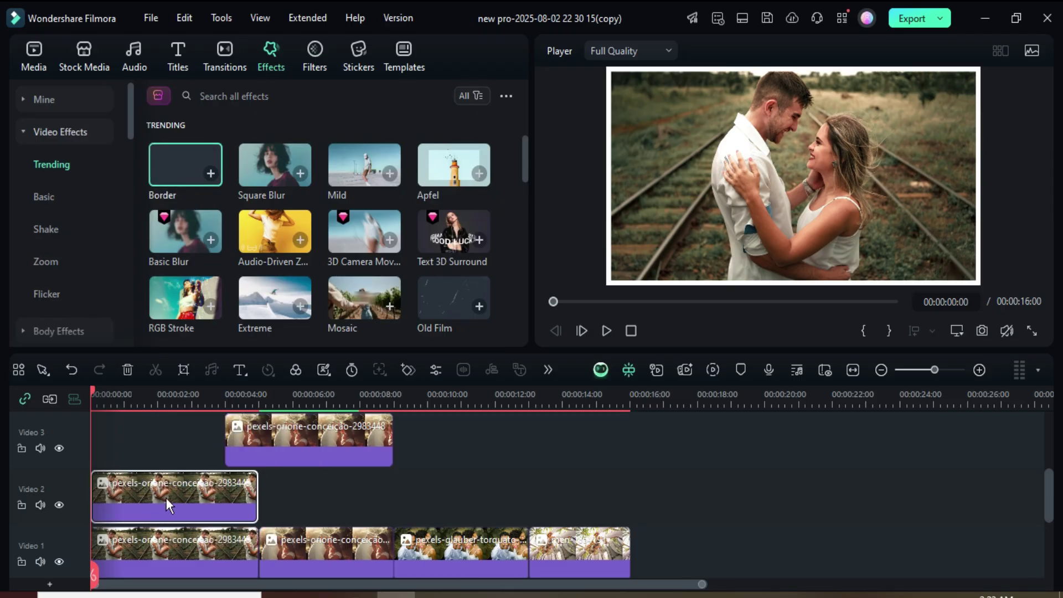
double_click(166, 497)
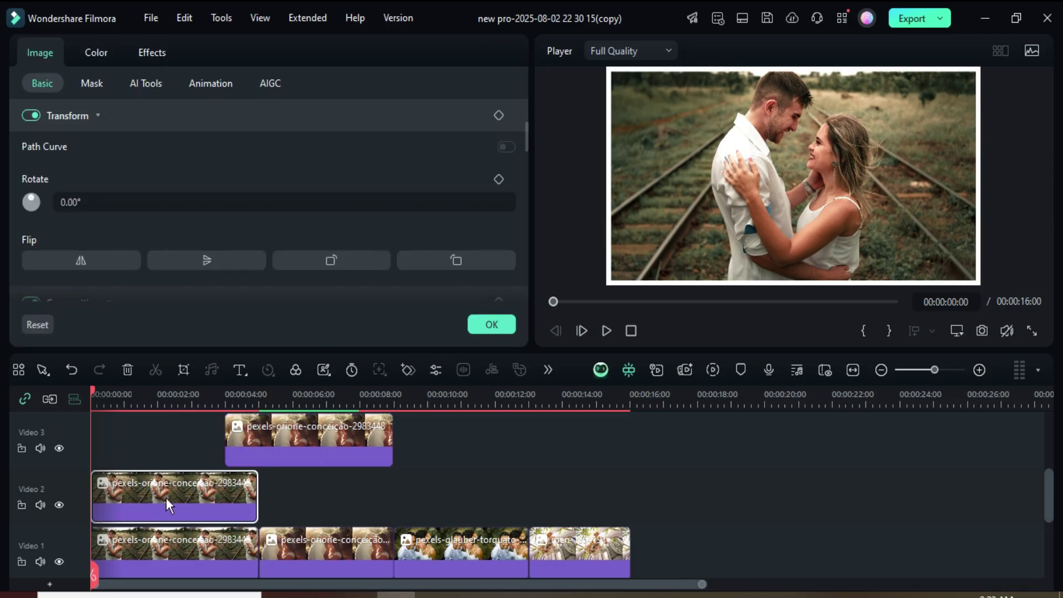
click(148, 54)
drag(69, 217, 113, 214)
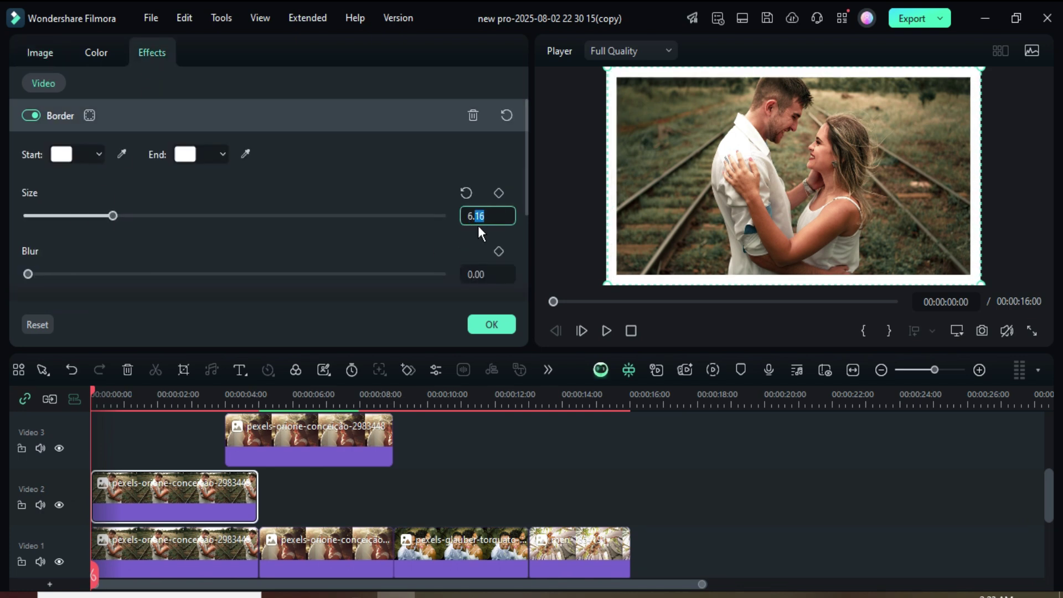
key(Return)
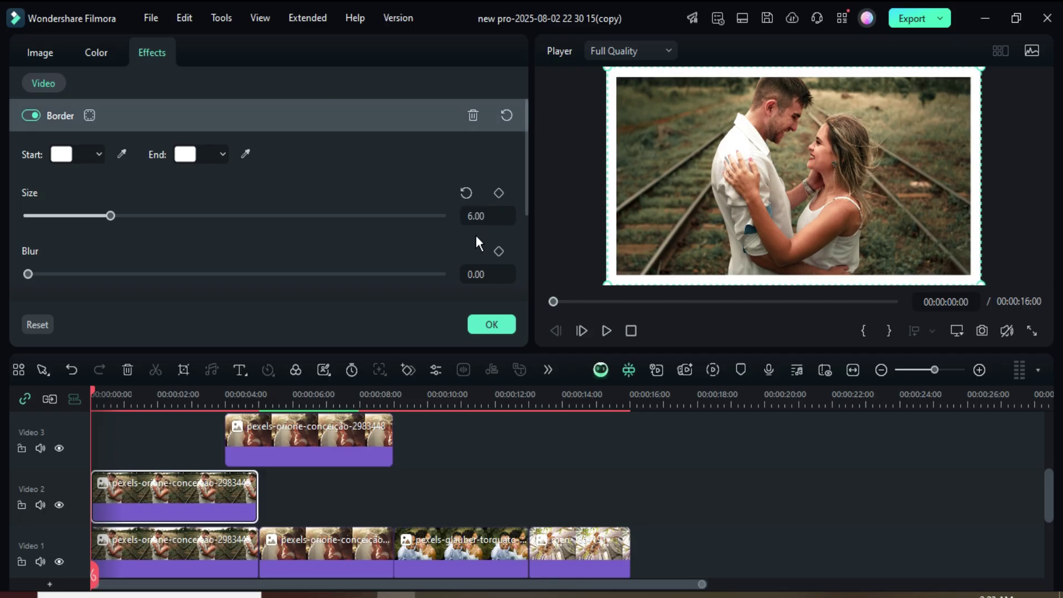
key(Return)
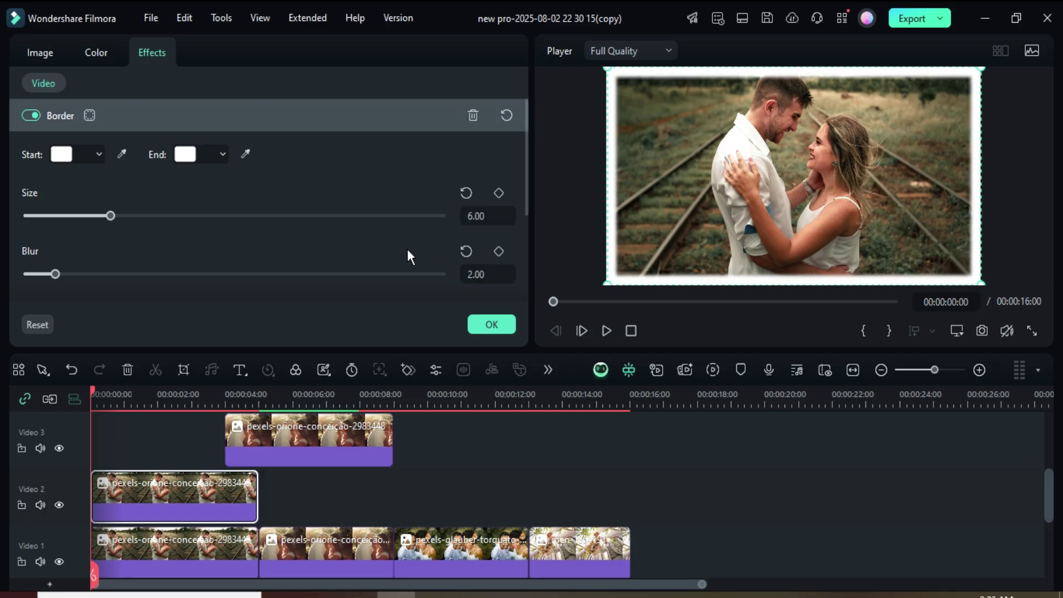
click(483, 324)
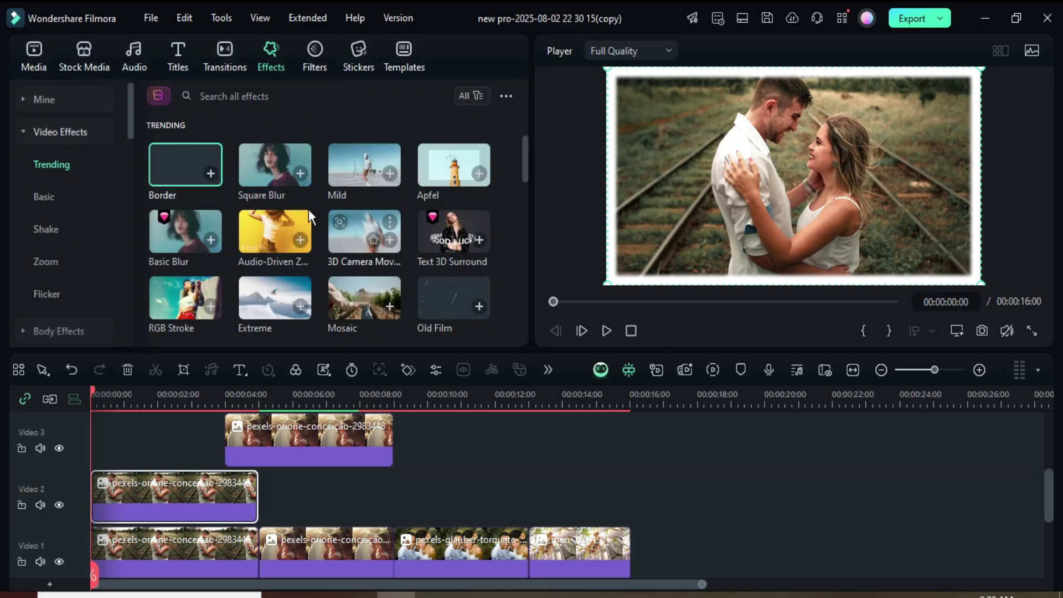
Step: Apply Square Blur from the Trending effects to all four Video 1 clips
scroll(386, 505, down, 1)
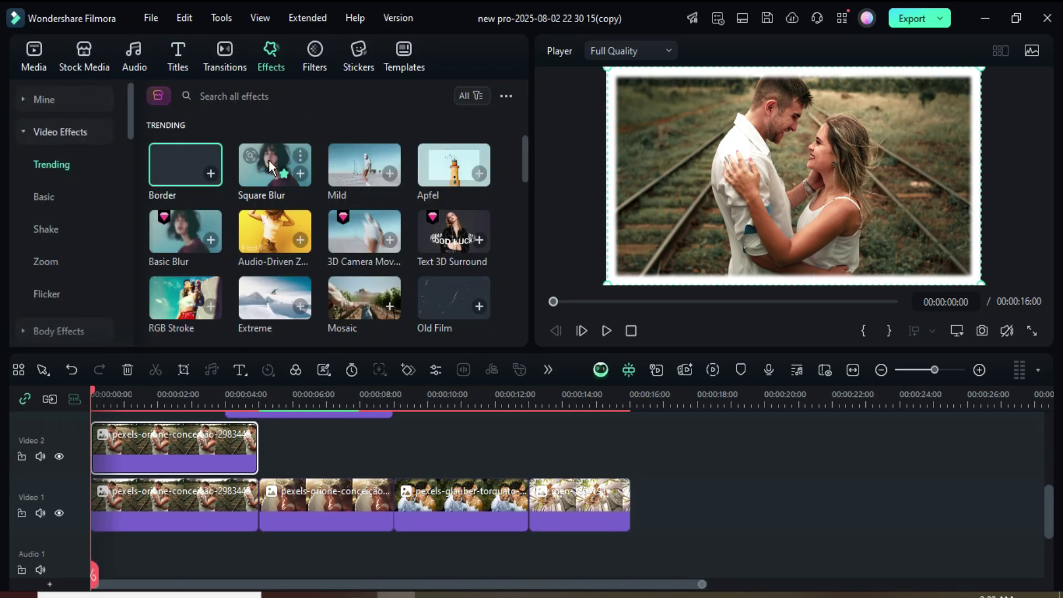
drag(275, 166, 175, 521)
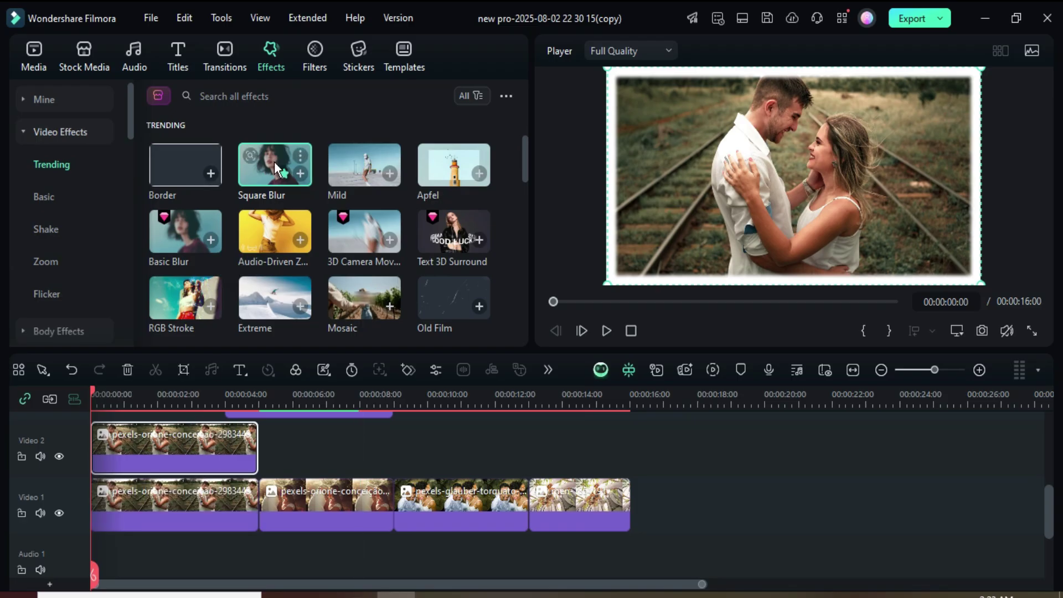
drag(277, 169, 316, 498)
drag(270, 174, 427, 498)
drag(274, 171, 548, 503)
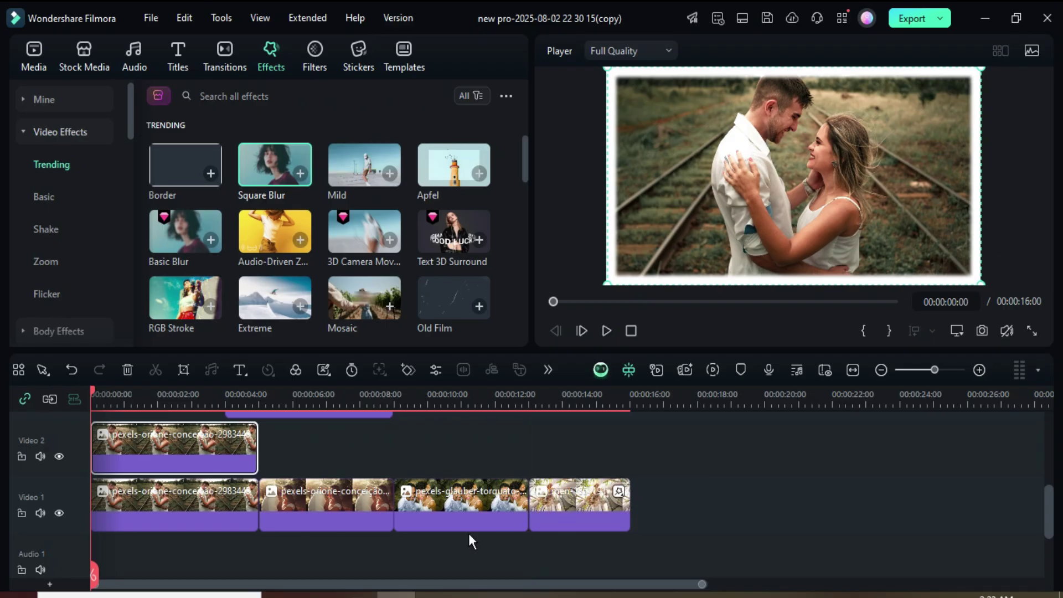
scroll(299, 508, up, 2)
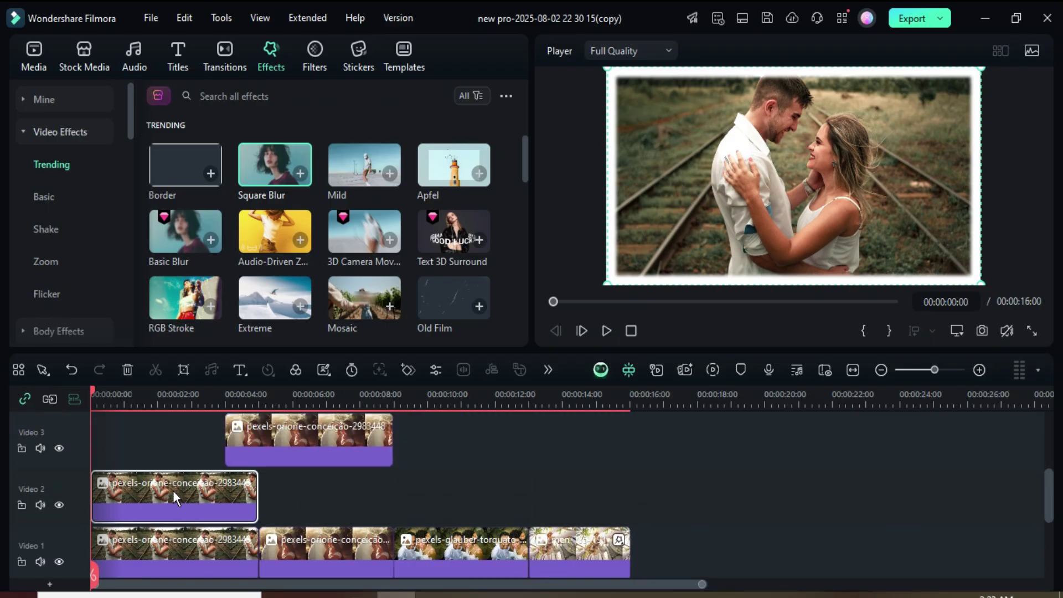
scroll(160, 402, up, 2)
Step: Add a Transform keyframe at the Video 2 photo's start and set scale to 150%
double_click(200, 503)
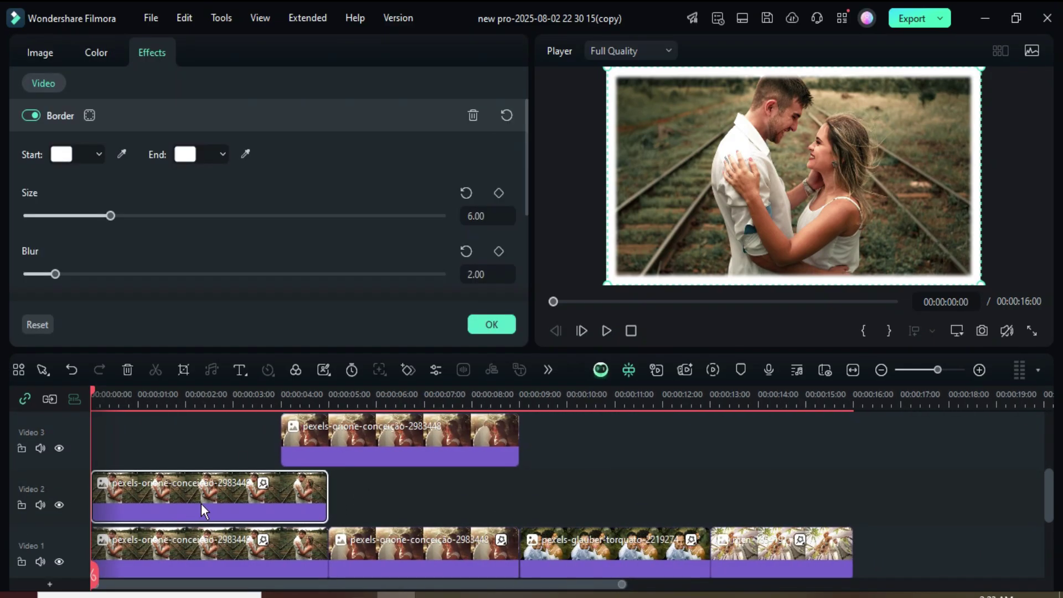
click(40, 55)
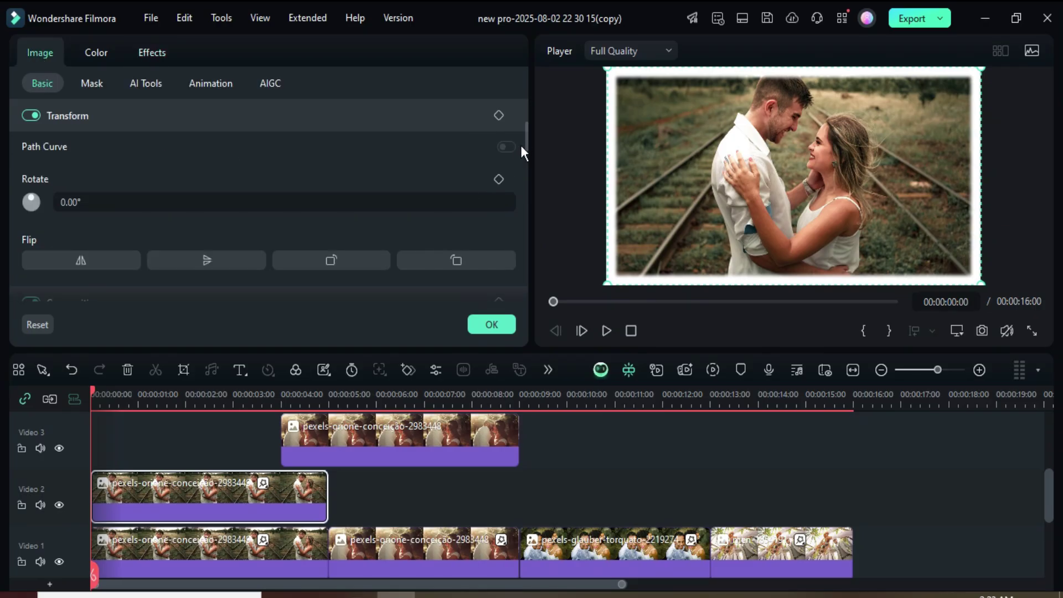
scroll(522, 147, up, 3)
click(498, 115)
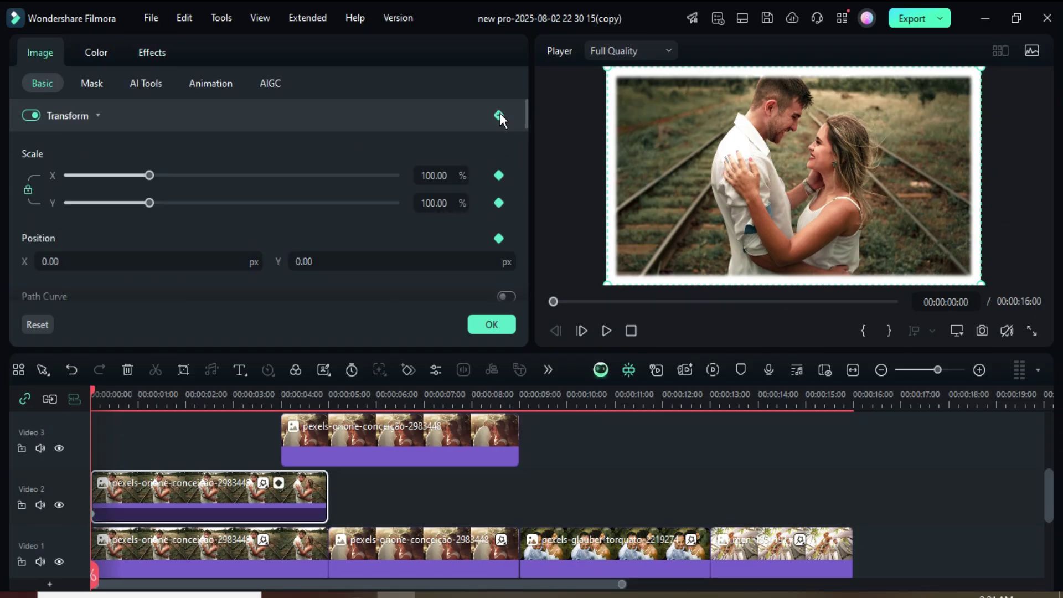
click(435, 175)
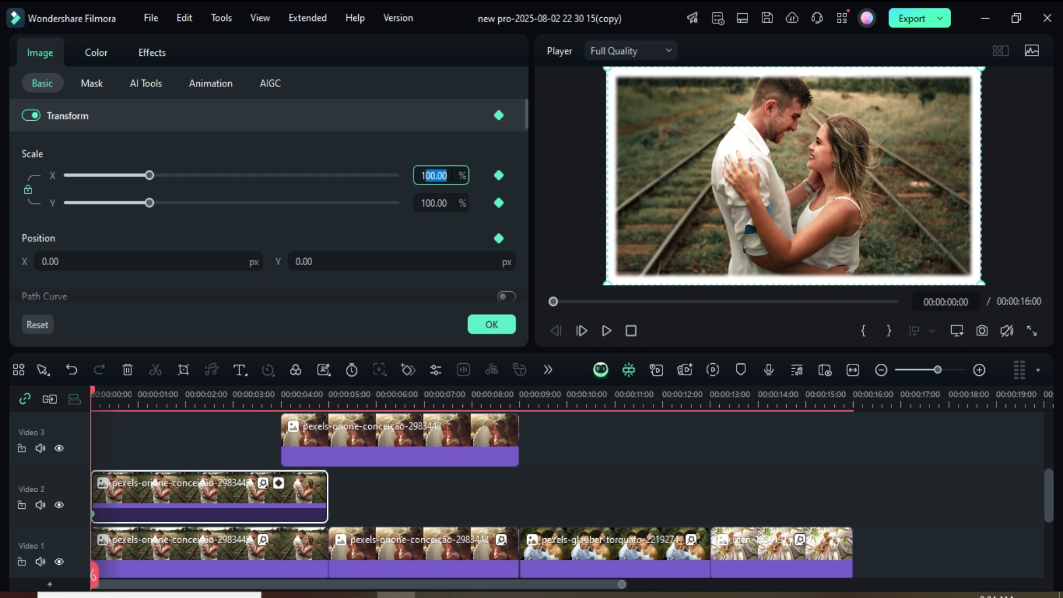
text(150)
key(Return)
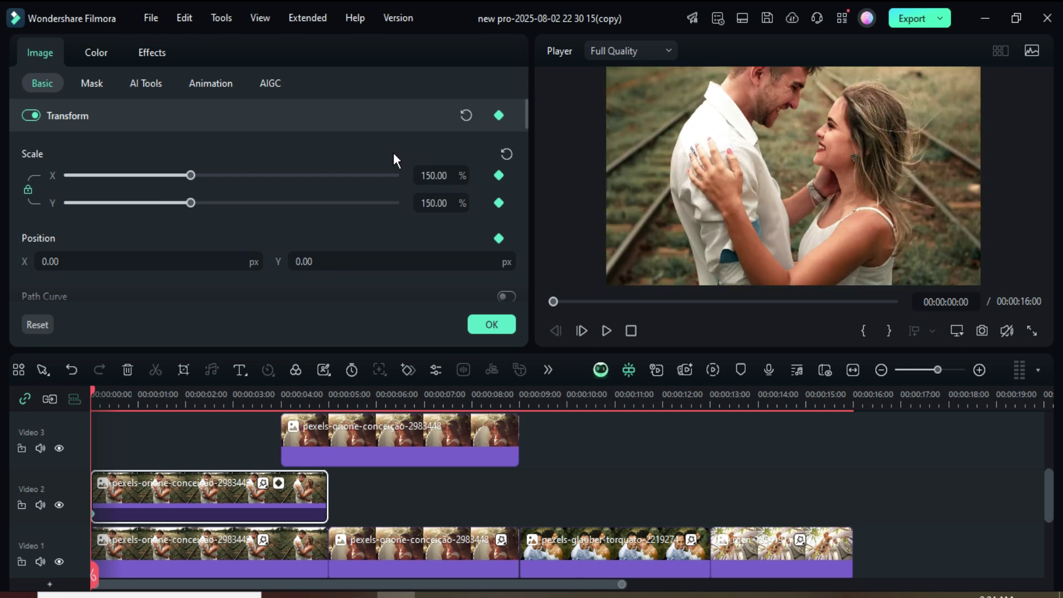
Step: Set the photo's Position Y to -1158 and its rotation to 5°
scroll(523, 119, down, 1)
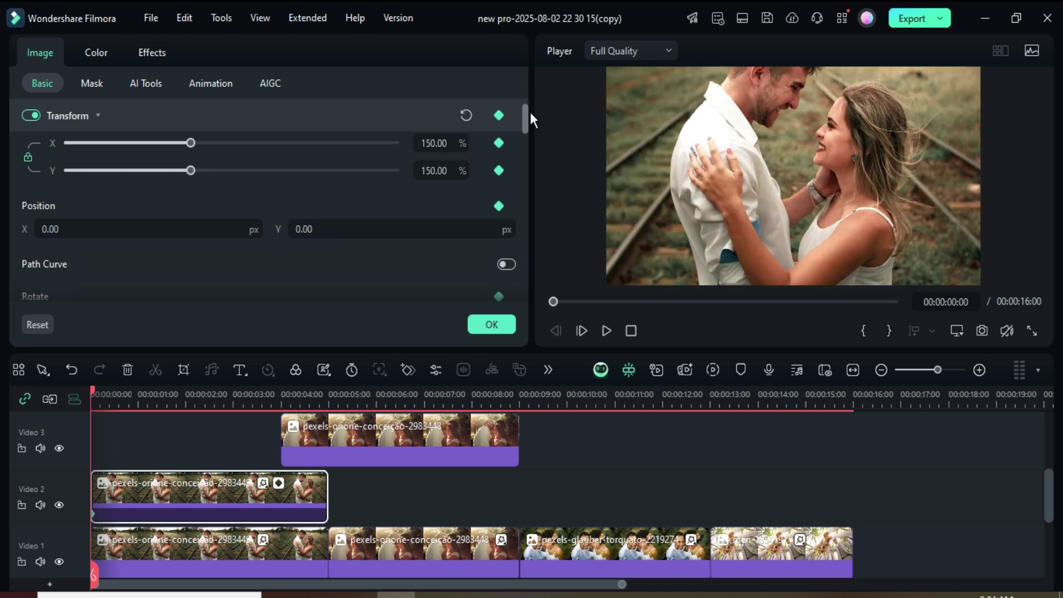
click(310, 220)
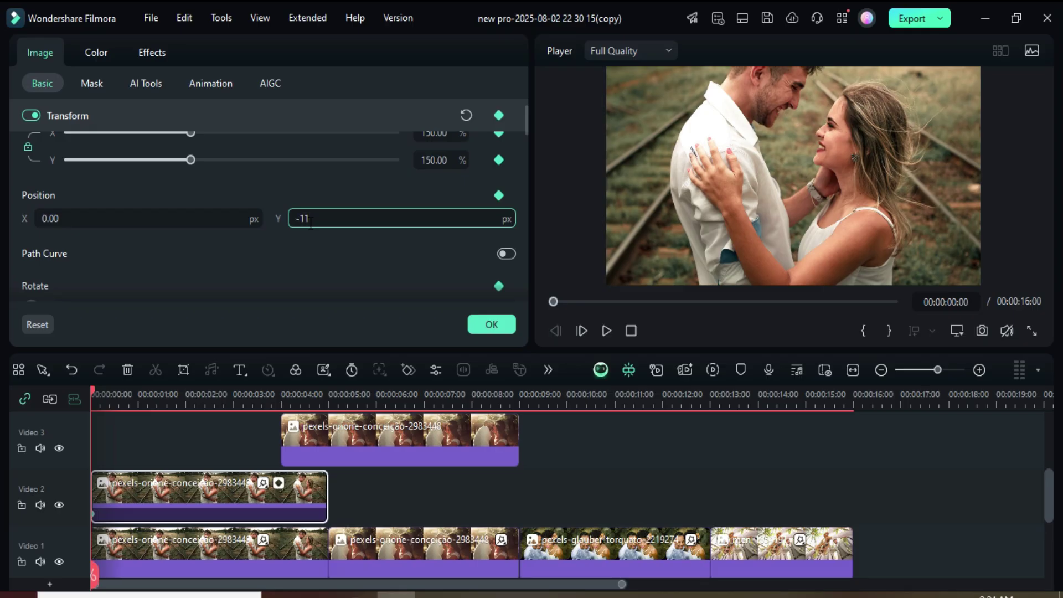
text(-1156)
key(BackSpace)
text(8)
key(Return)
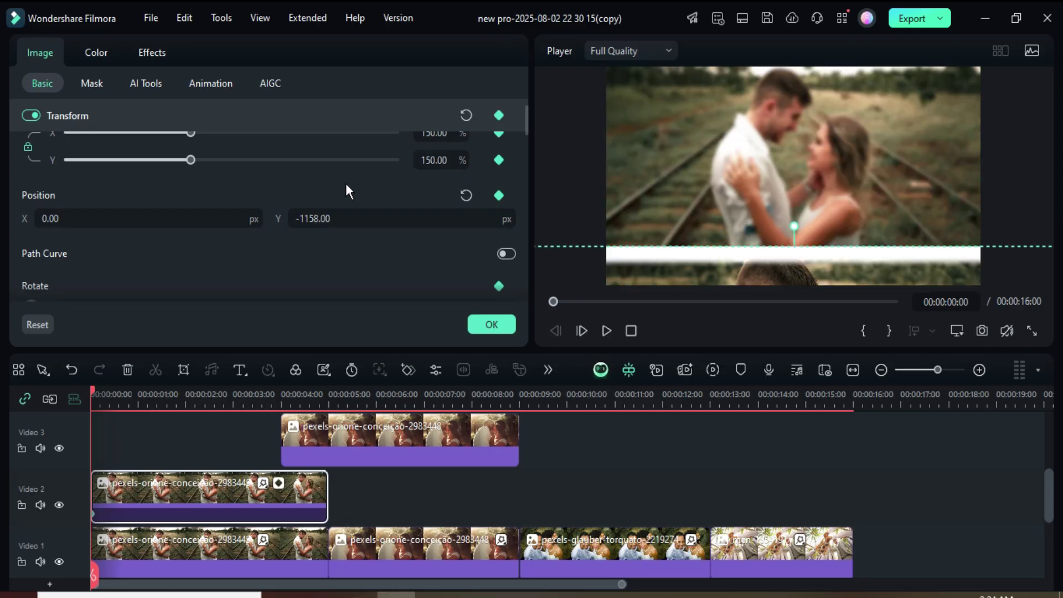
drag(524, 117, 526, 132)
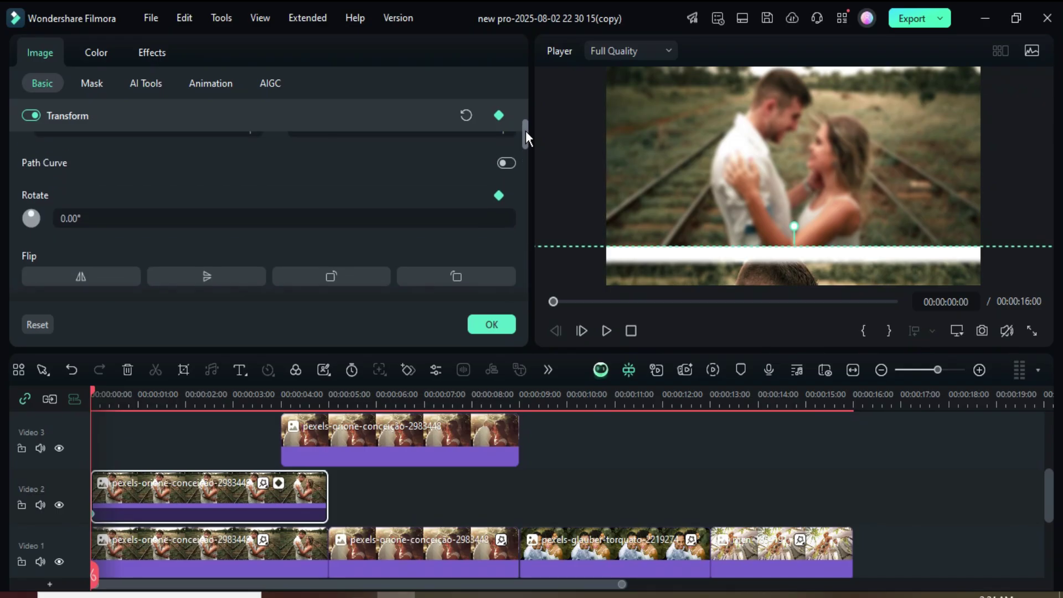
click(277, 218)
text(56)
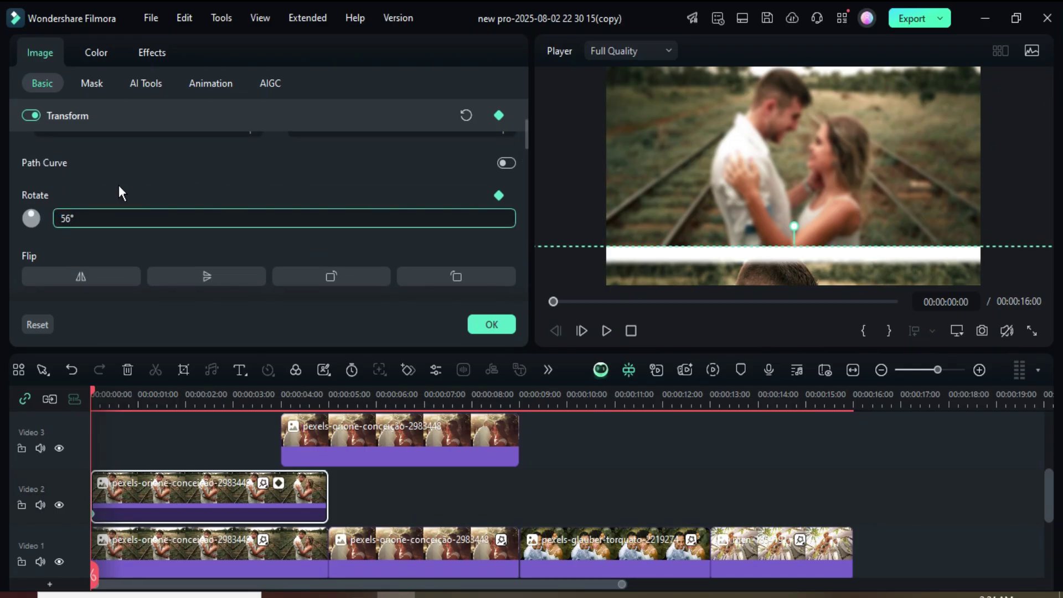
key(Return)
scroll(300, 185, up, 3)
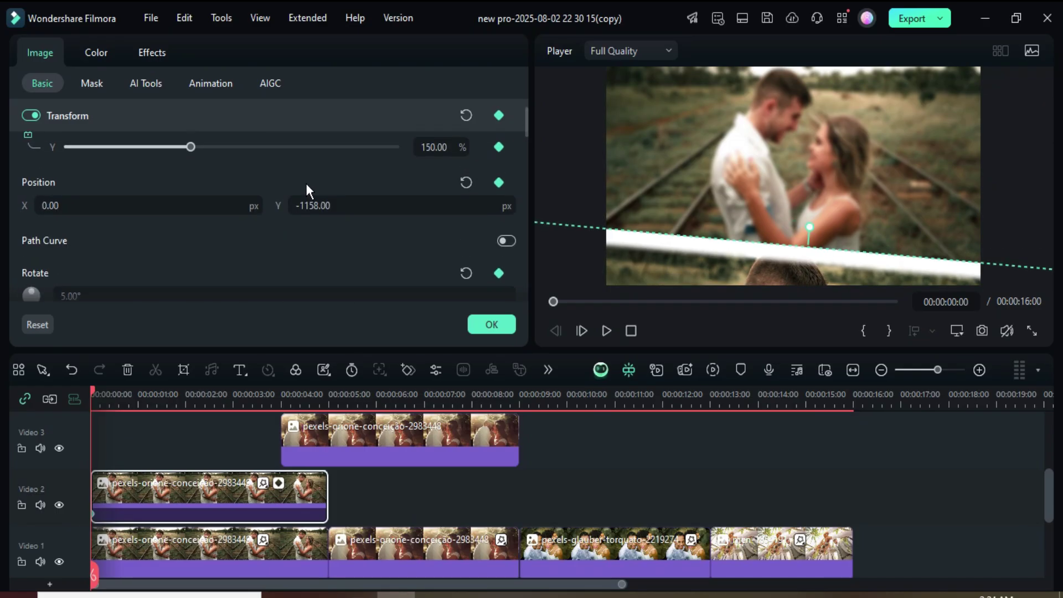
Step: At the 1-second mark, add a Position keyframe with Y set to 2
drag(92, 389, 137, 389)
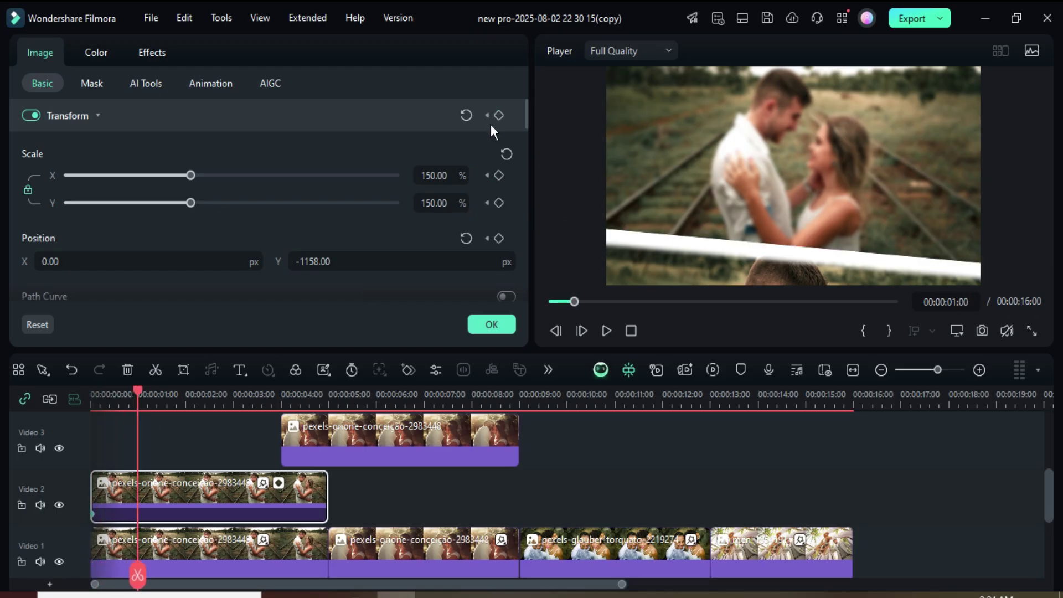
click(499, 239)
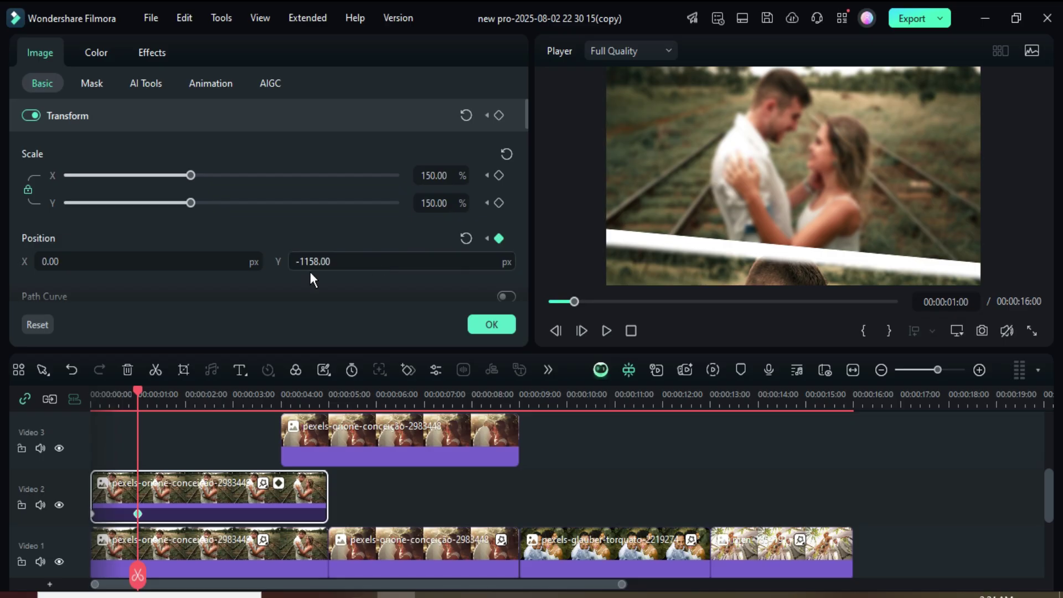
click(326, 262)
key(Return)
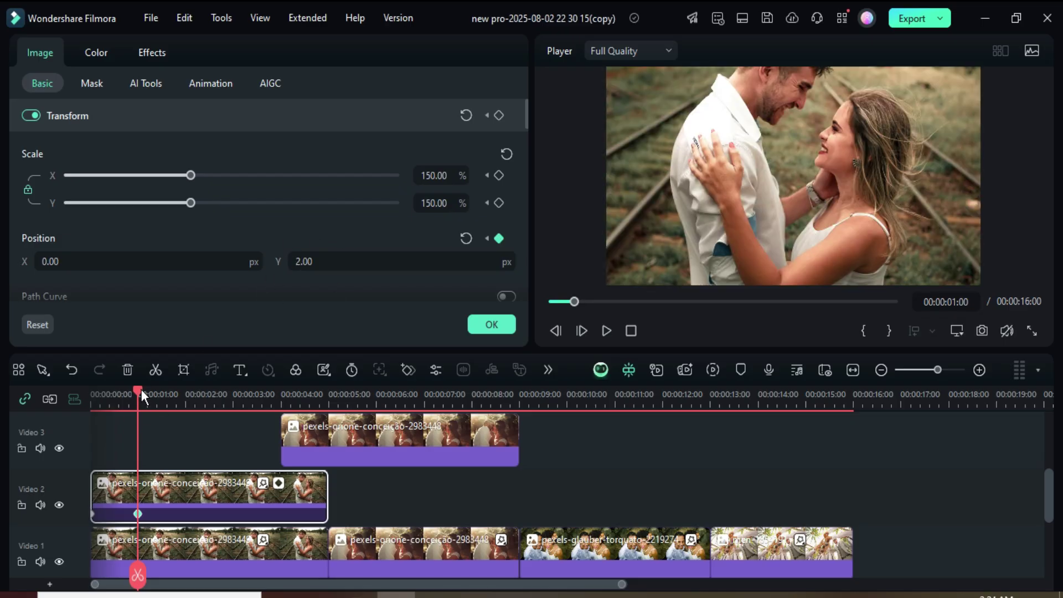
Step: At the 4-second mark, add a Scale keyframe shrinking the photo to 60%
drag(141, 390, 282, 394)
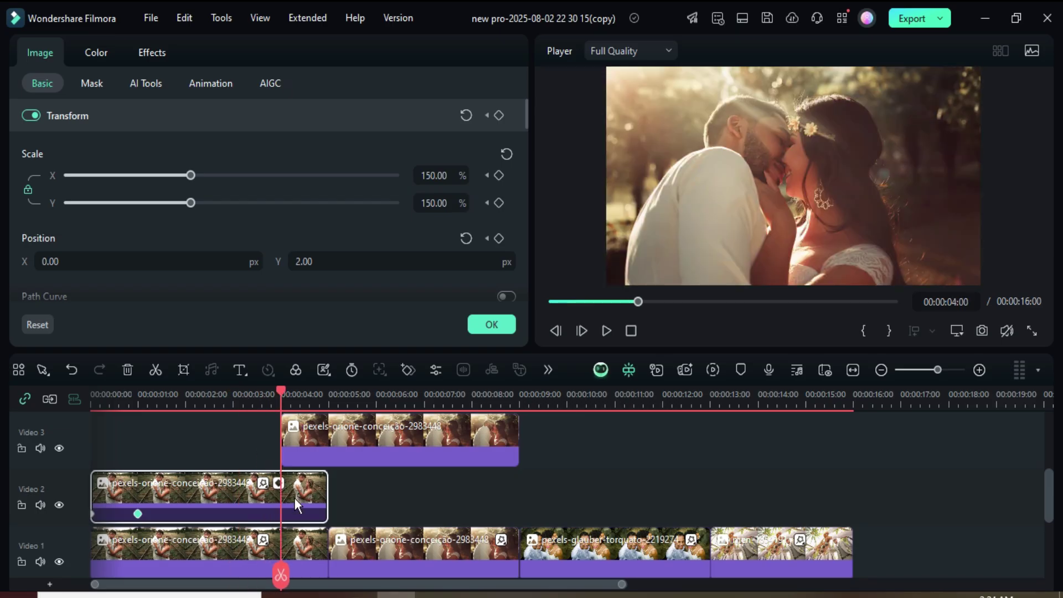
click(500, 175)
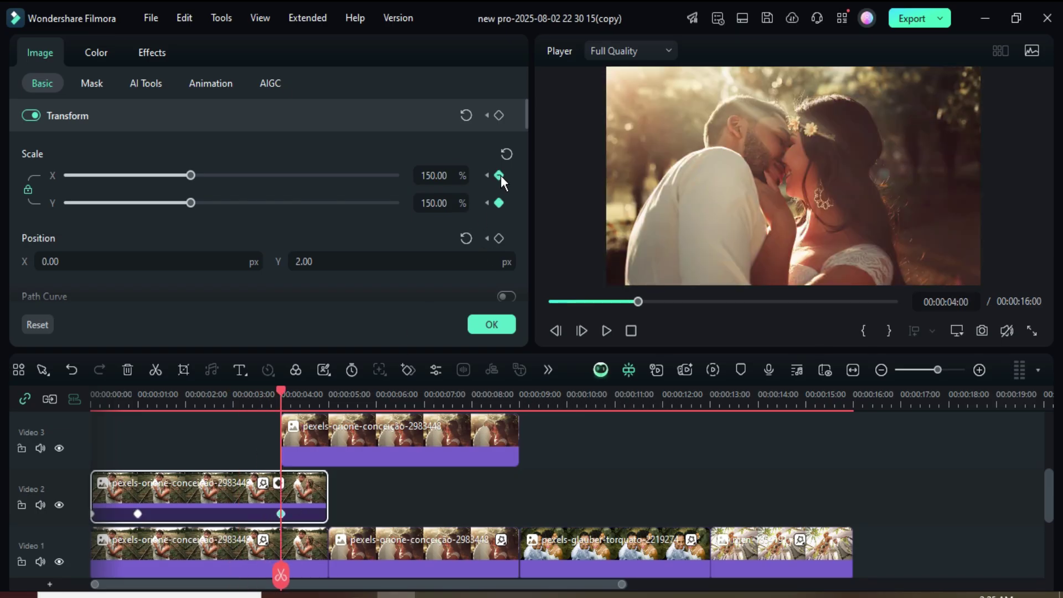
click(451, 175)
text(56)
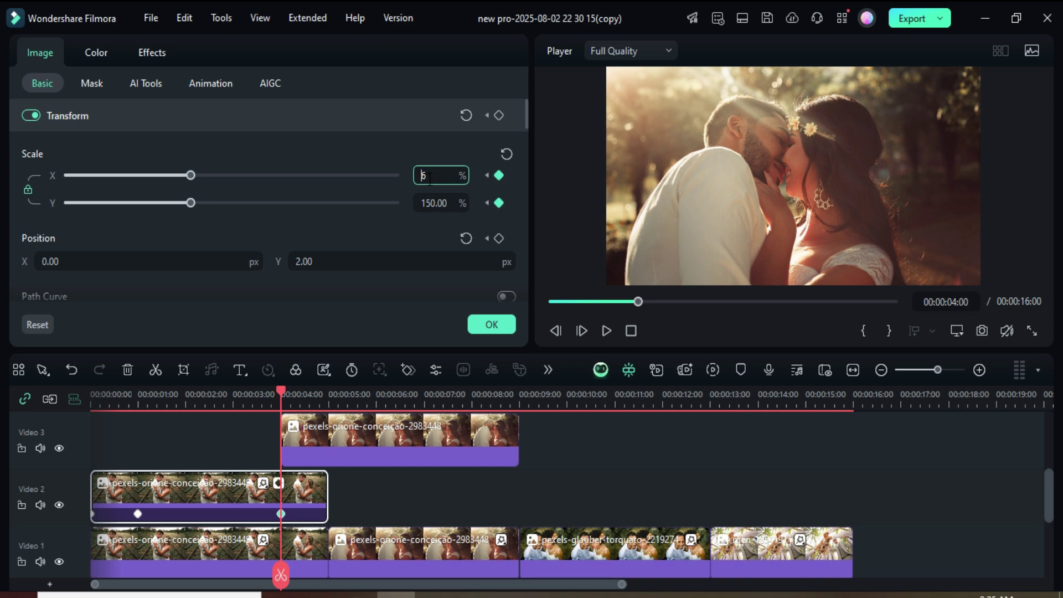
text(0)
key(Return)
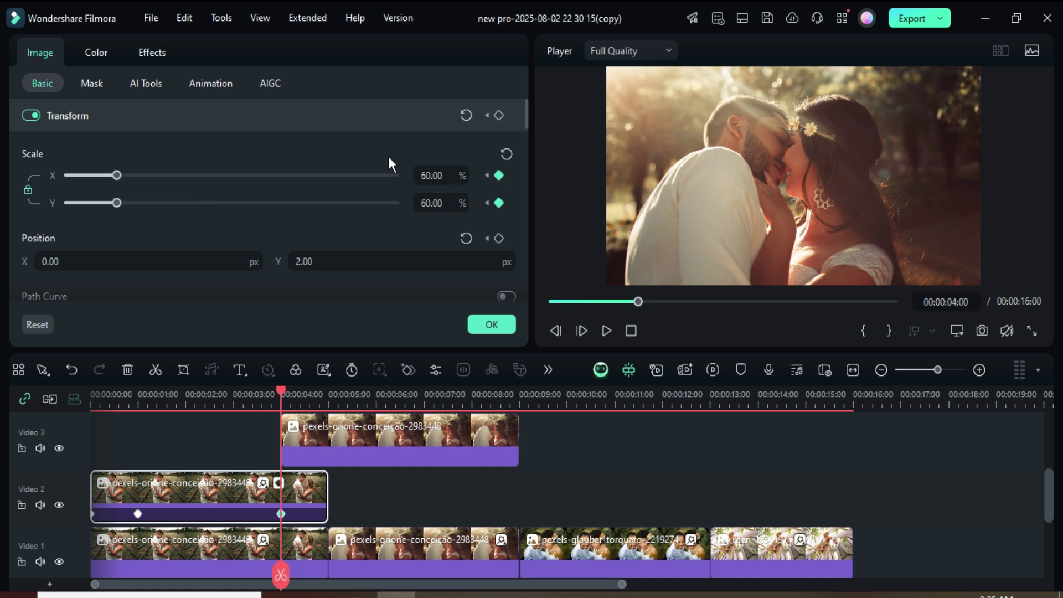
drag(524, 110, 529, 135)
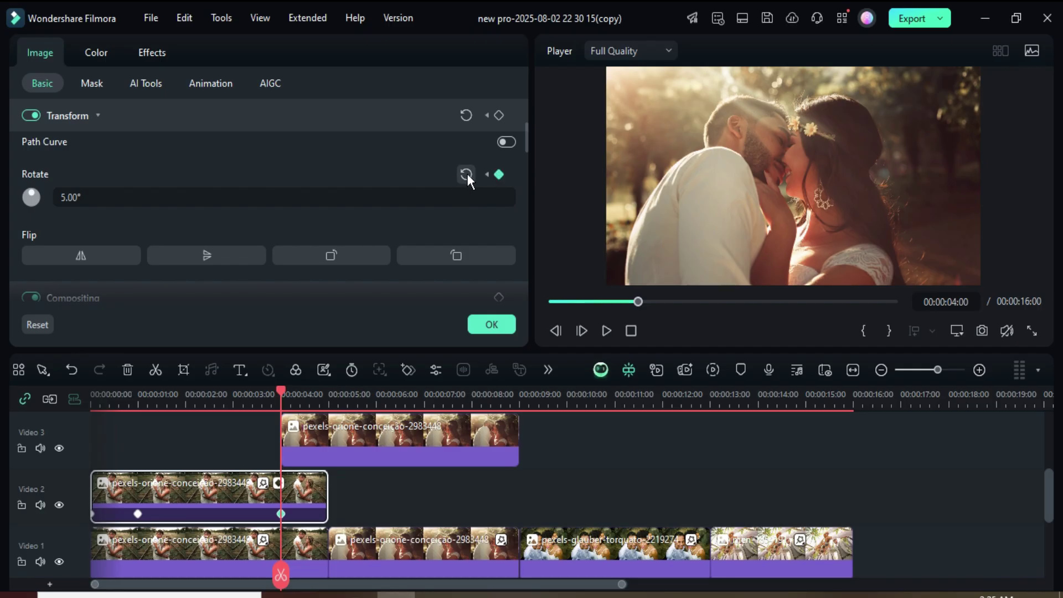
Step: Close the clip properties and return to the project media library
click(485, 324)
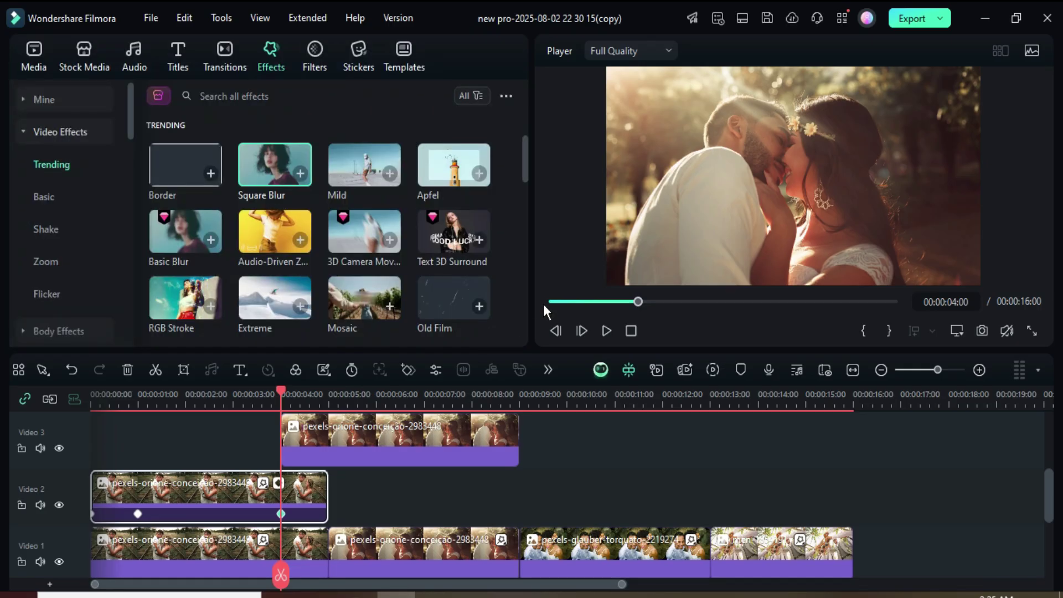
click(549, 301)
click(36, 65)
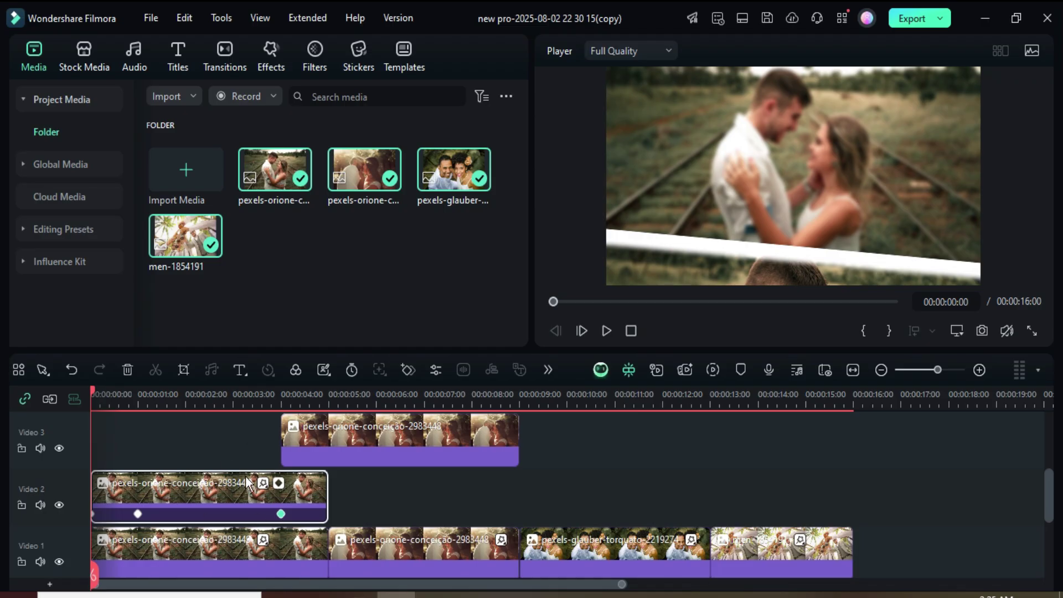
Step: Select all the Video 2 clip's keyframes and apply the Bezier Curve Ease In
click(278, 484)
scroll(276, 483, down, 3)
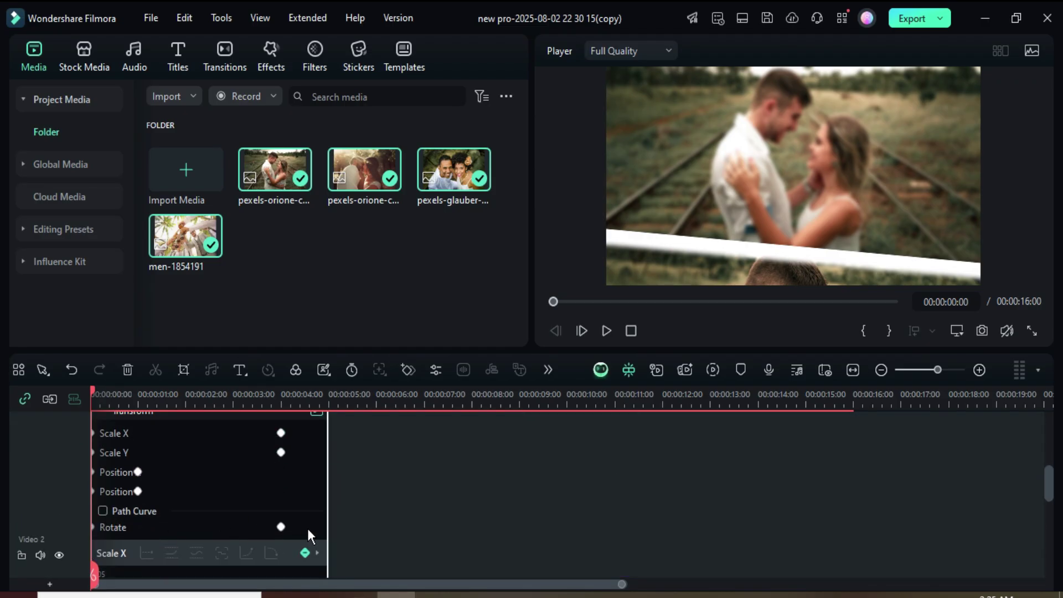
drag(308, 530, 85, 460)
right_click(281, 475)
mouse_move(333, 569)
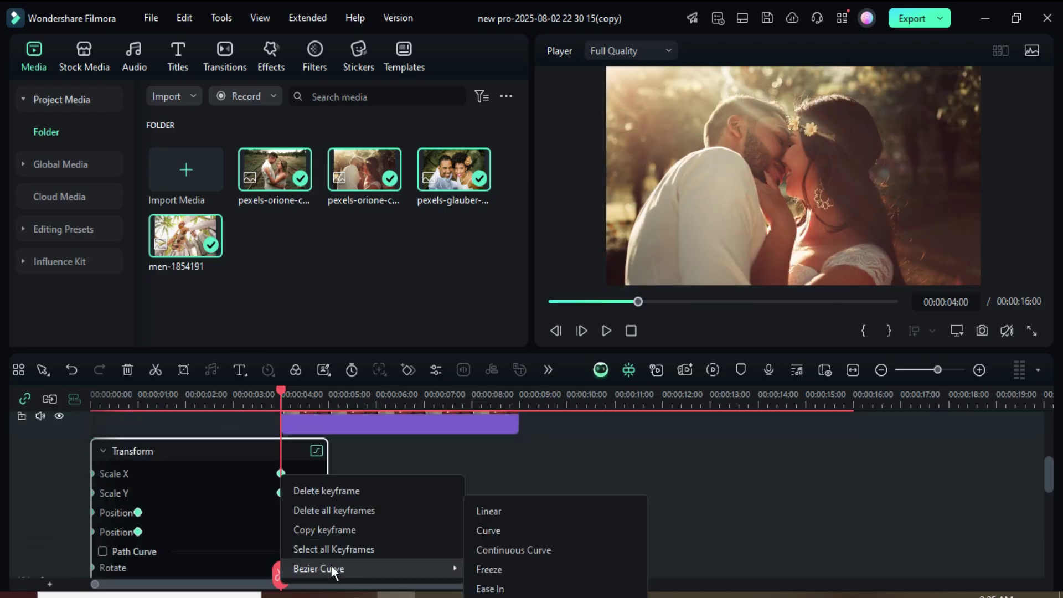
click(488, 589)
scroll(387, 513, down, 5)
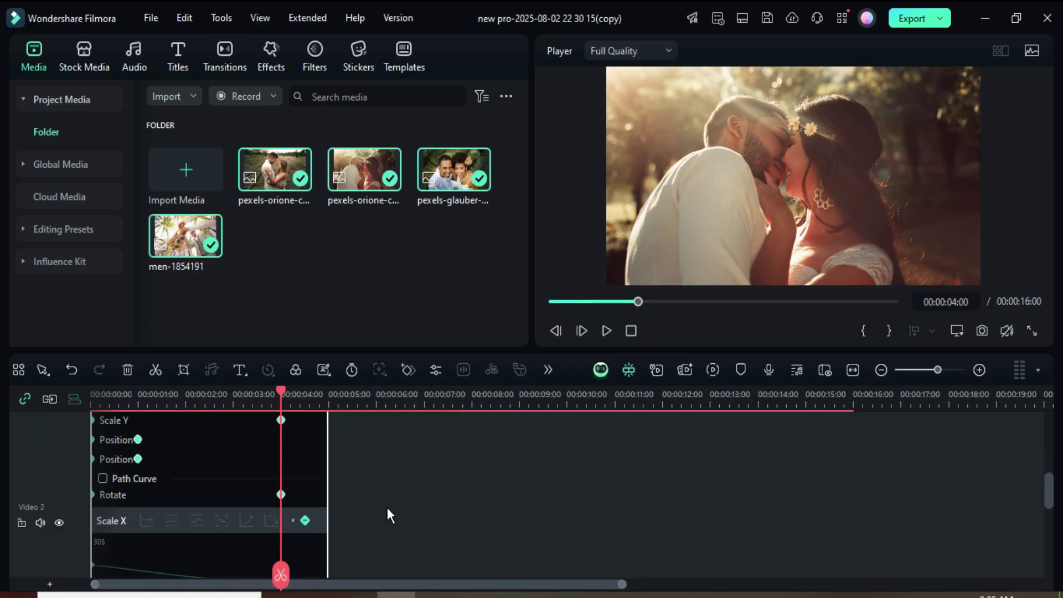
click(281, 504)
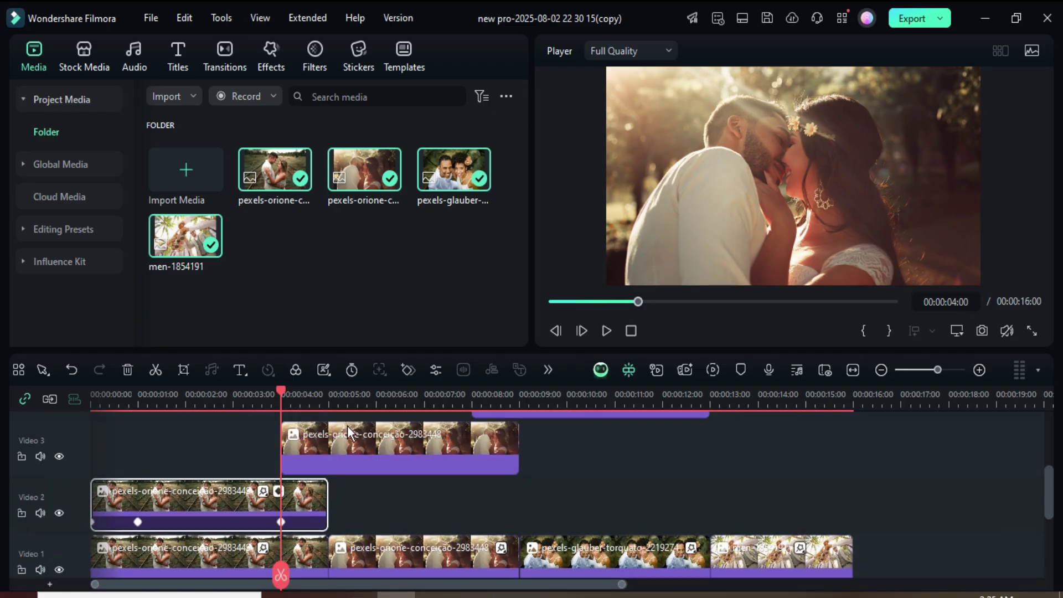
click(554, 303)
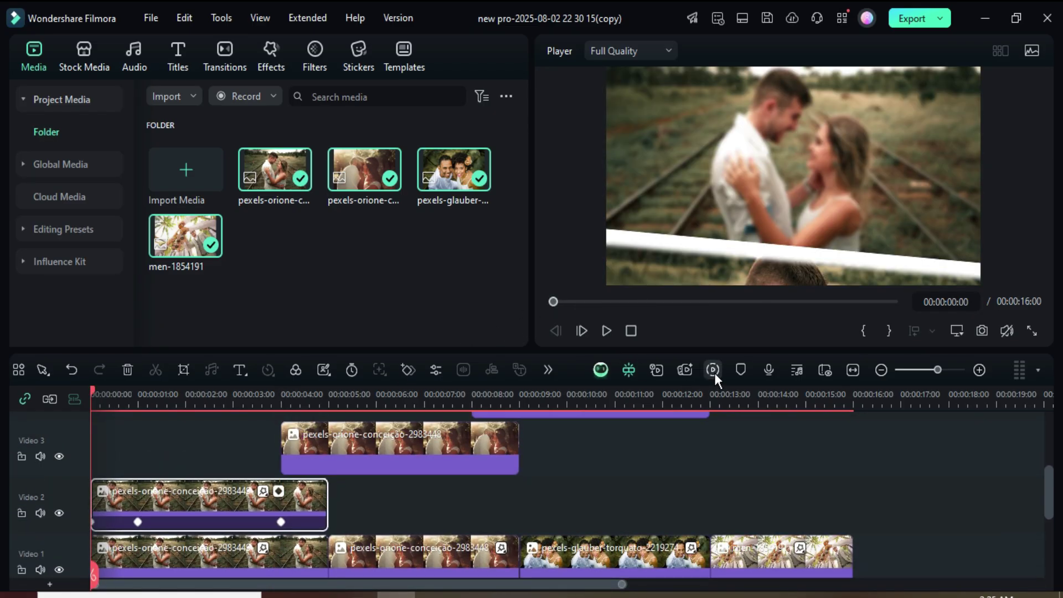
Step: Render the timeline and preview the animation from the start
click(714, 370)
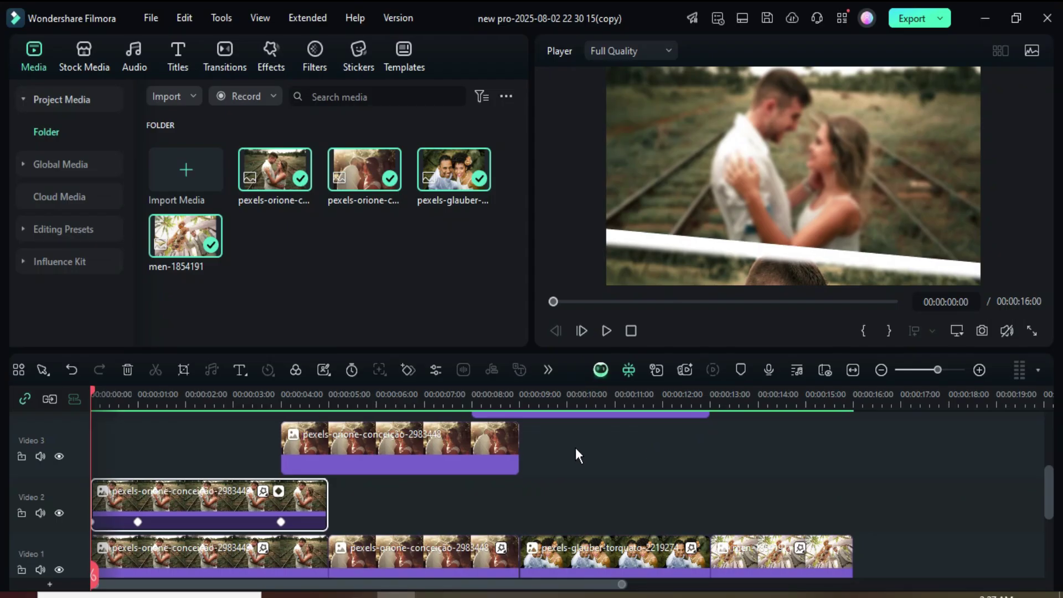
click(607, 331)
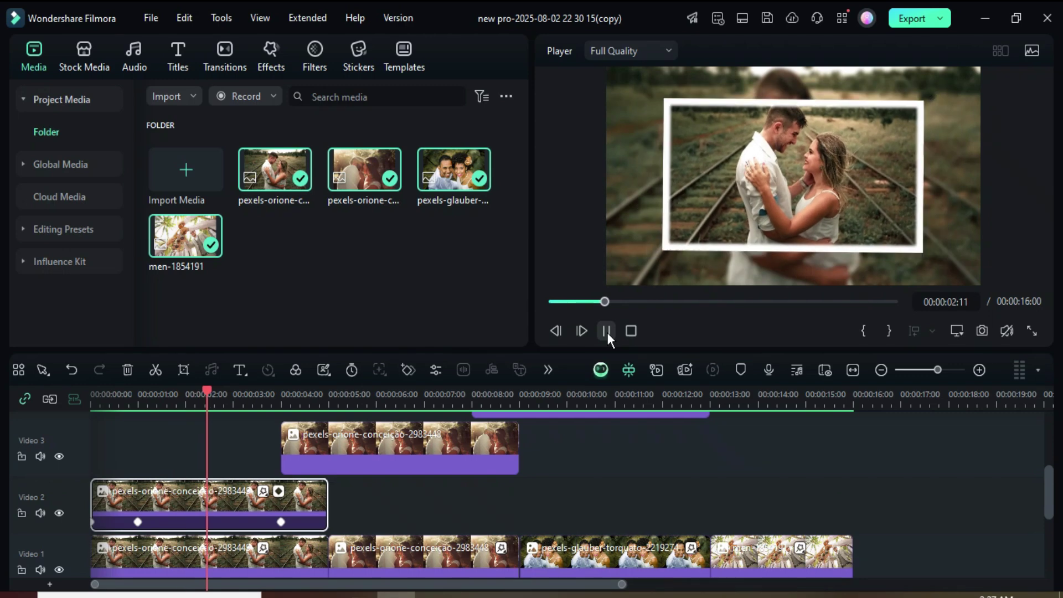
click(607, 331)
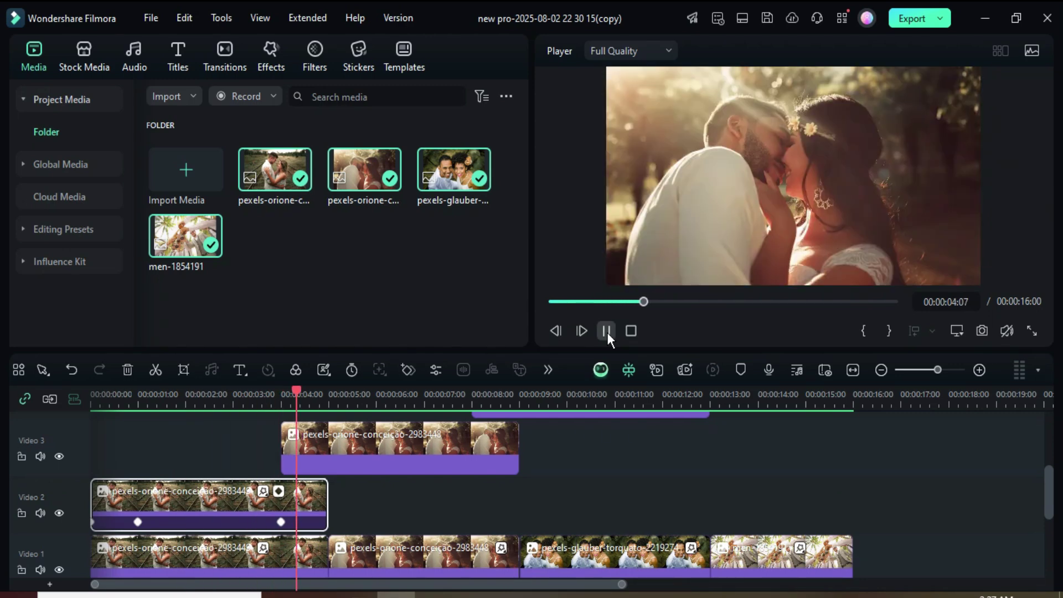
click(551, 302)
Step: Copy the Video 2 clip's effects and keyframes and paste them onto the Video 3 clip
right_click(231, 506)
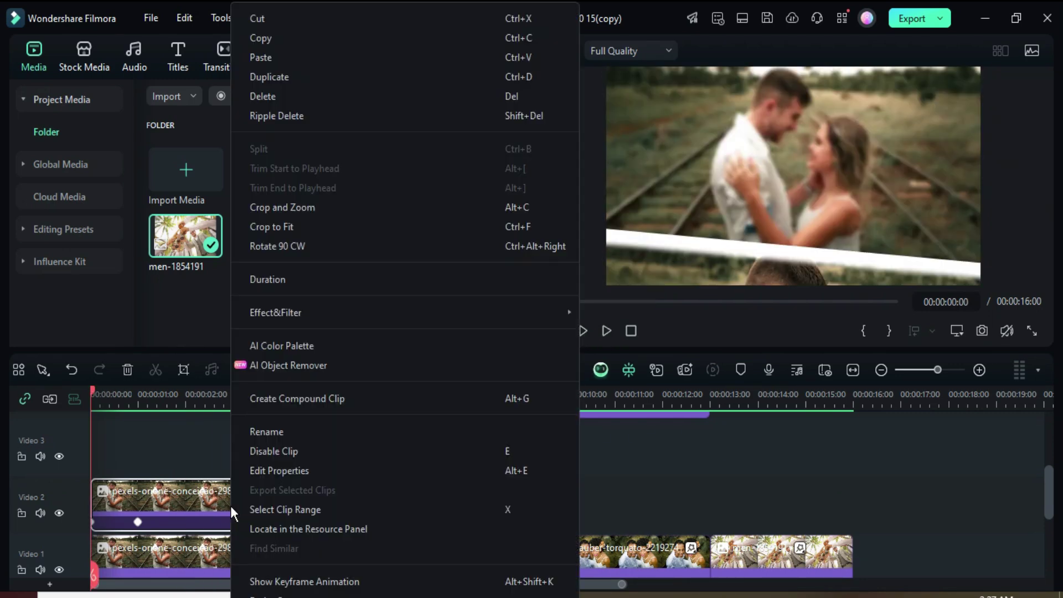
mouse_move(335, 311)
click(602, 313)
scroll(418, 477, up, 2)
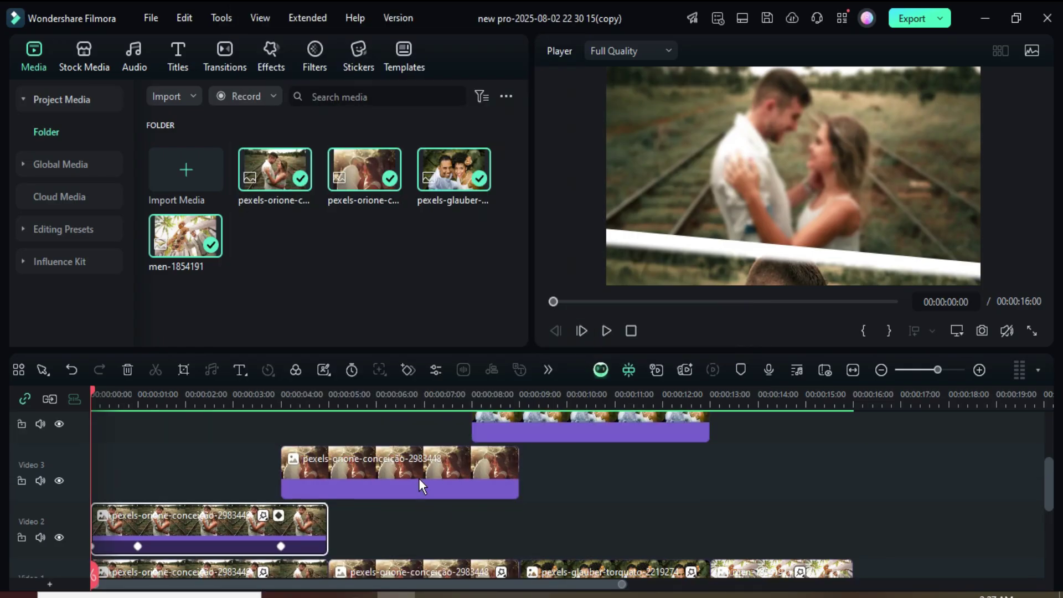
right_click(388, 506)
mouse_move(483, 314)
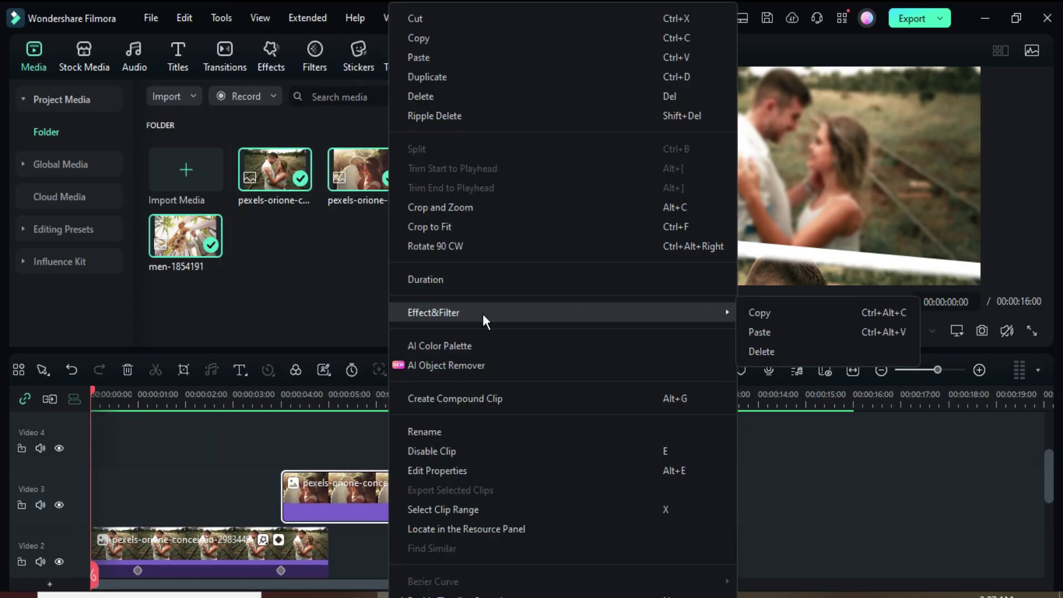
click(764, 335)
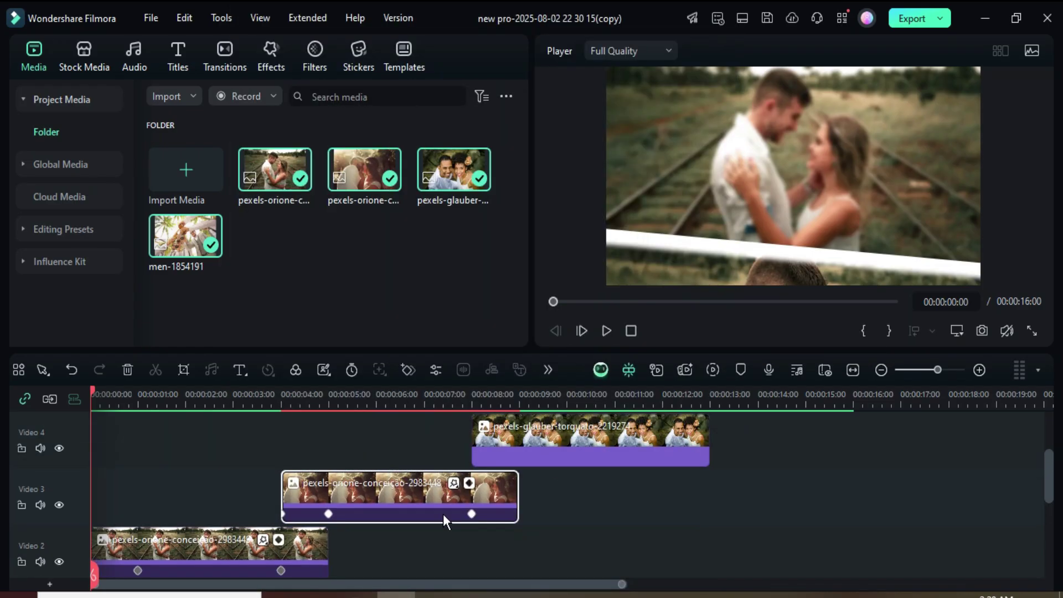
Step: Change the Video 3 photo's rotation to -5°
double_click(351, 498)
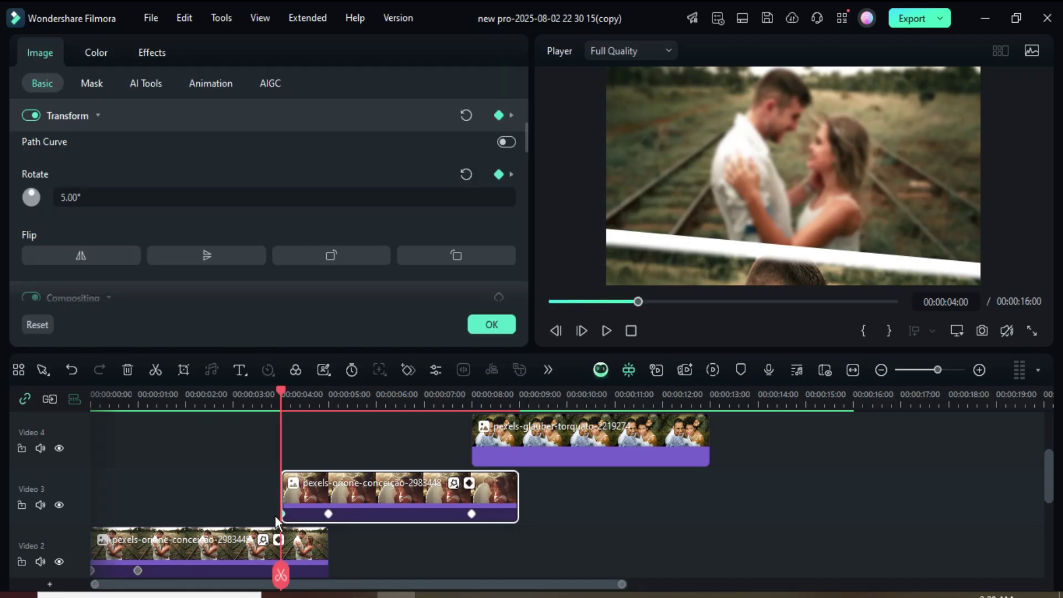
click(69, 199)
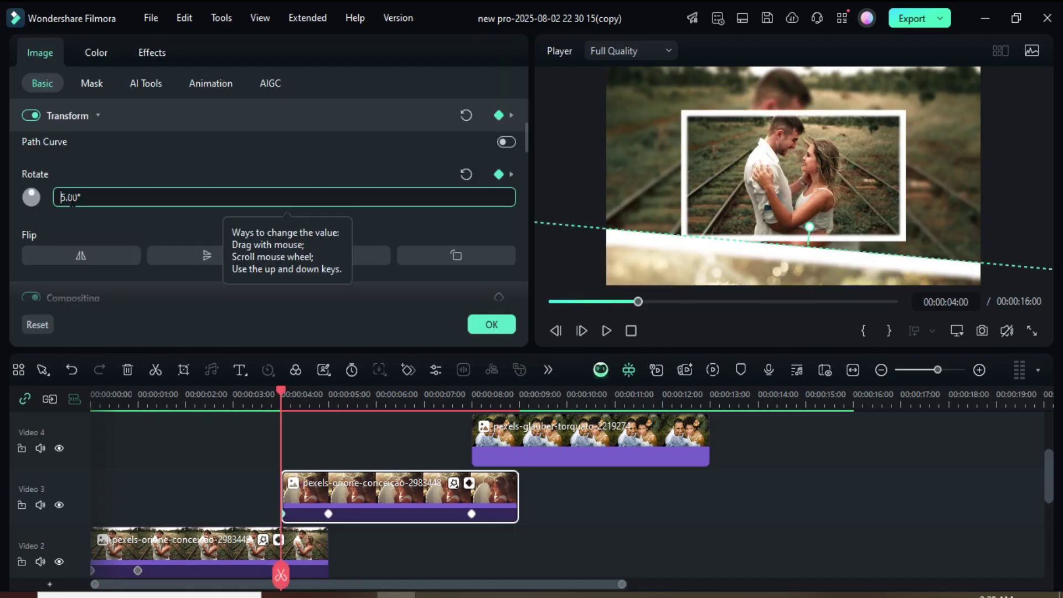
text(-)
key(Return)
click(492, 325)
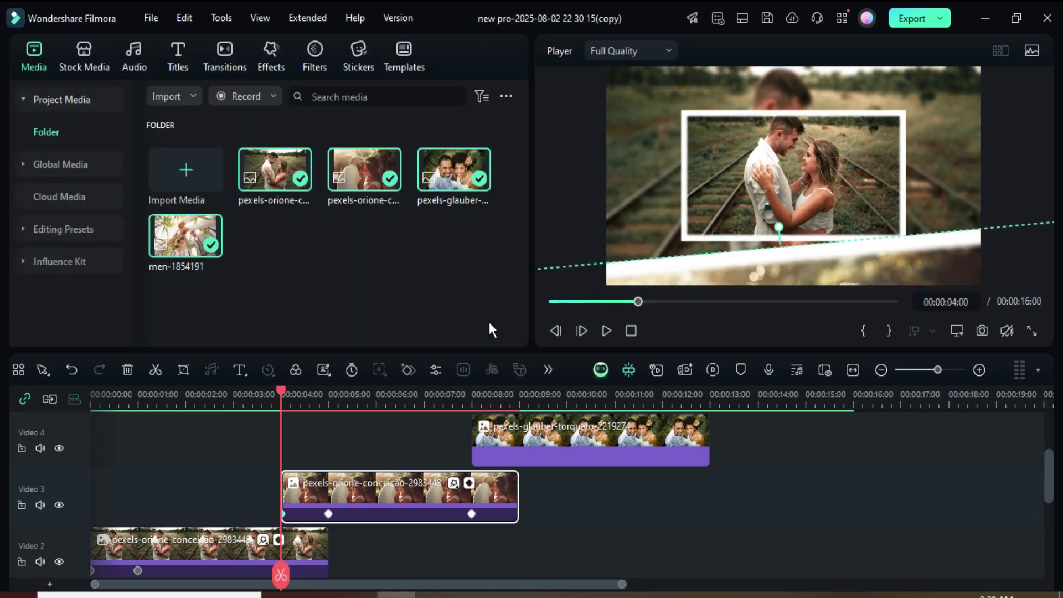
scroll(367, 481, down, 3)
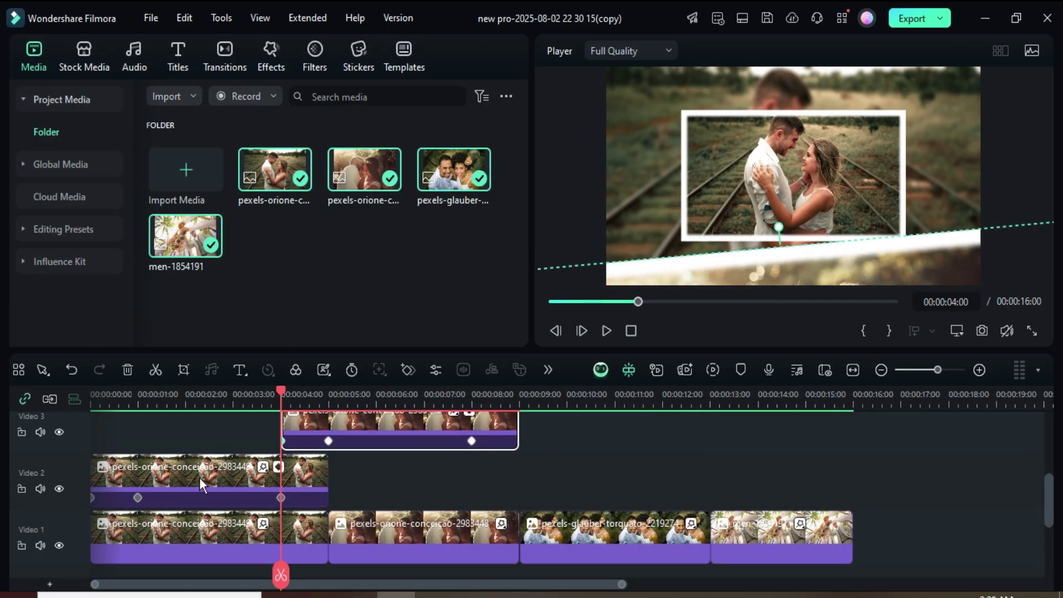
Step: Copy the Video 2 clip's effects and animation and paste them onto the Video 4 photo
click(199, 477)
right_click(200, 478)
click(559, 308)
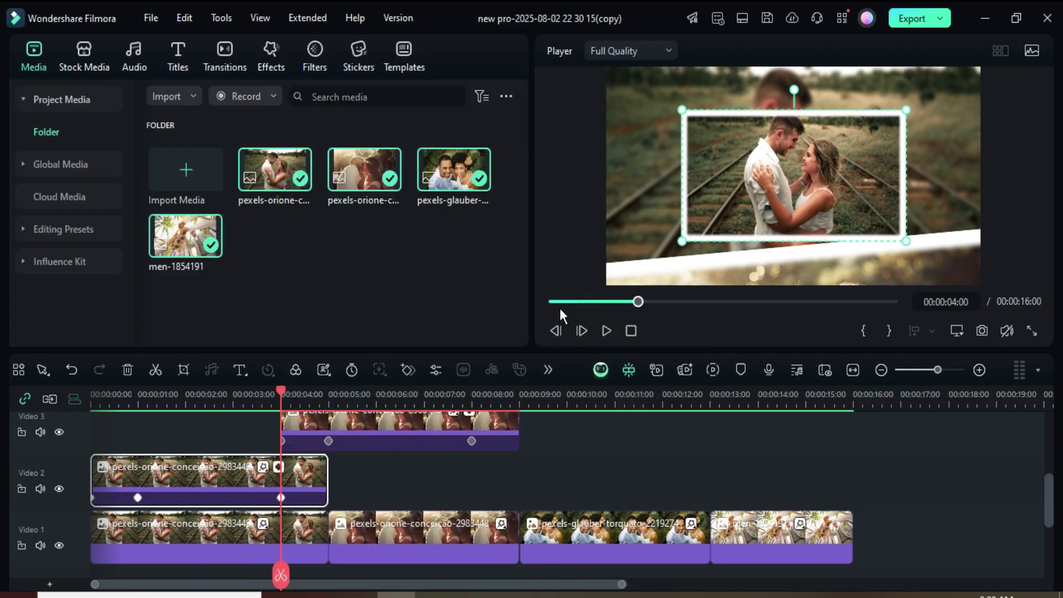
scroll(573, 433, up, 2)
right_click(566, 460)
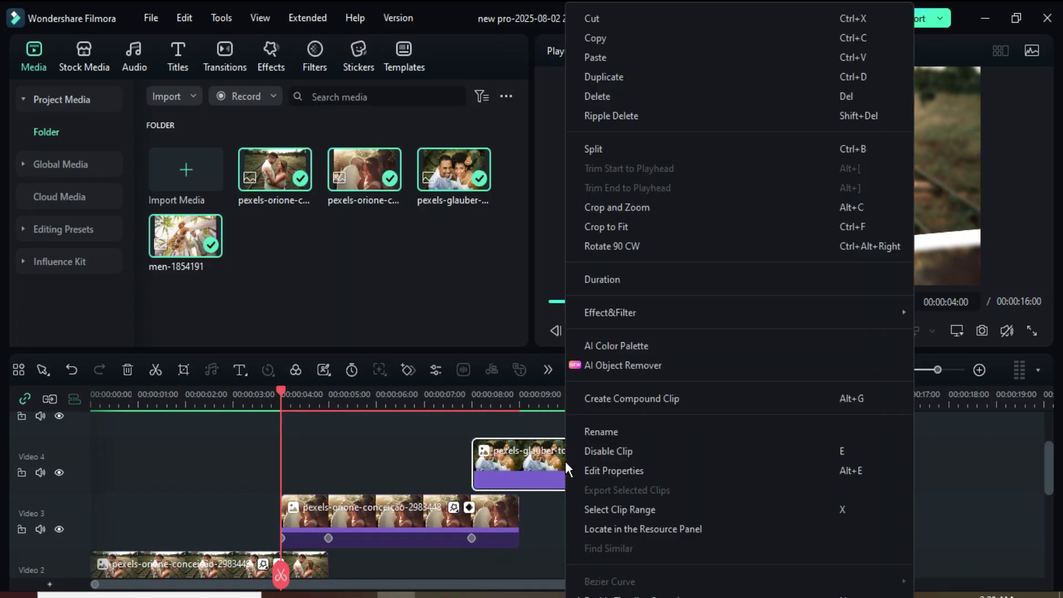
mouse_move(630, 313)
click(470, 328)
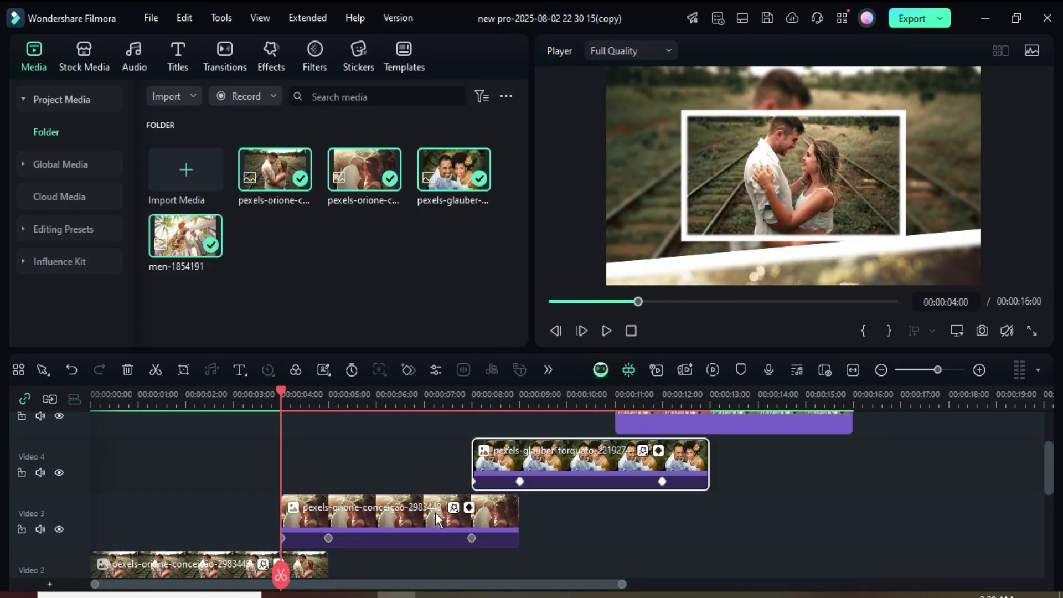
scroll(435, 514, down, 1)
Step: Copy the Video 3 clip's effects onto the men photo on Video 5, then rewind to the start
click(367, 504)
right_click(368, 504)
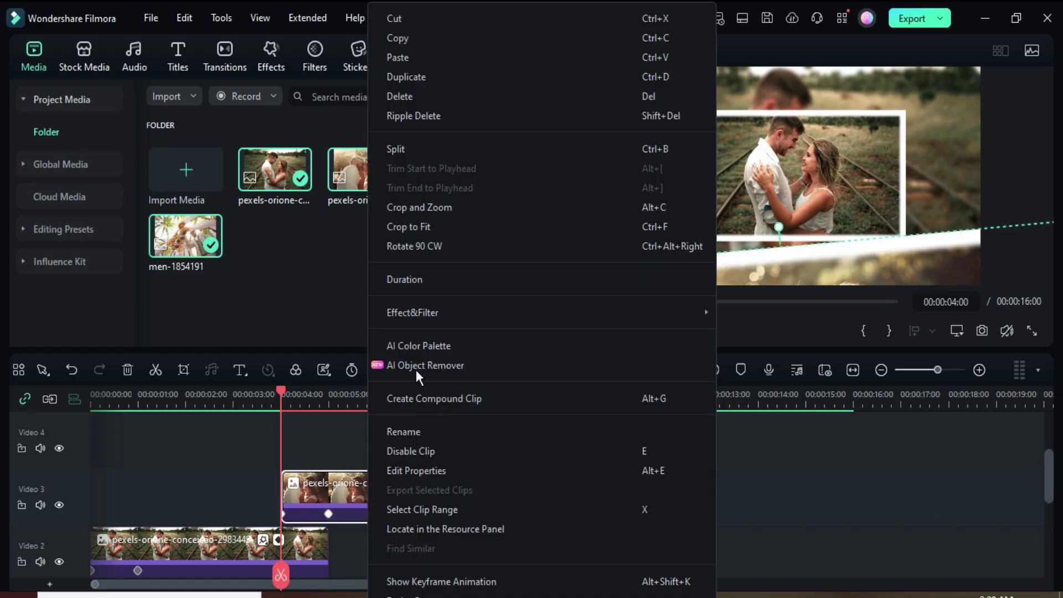
mouse_move(429, 314)
click(740, 315)
scroll(740, 446, up, 2)
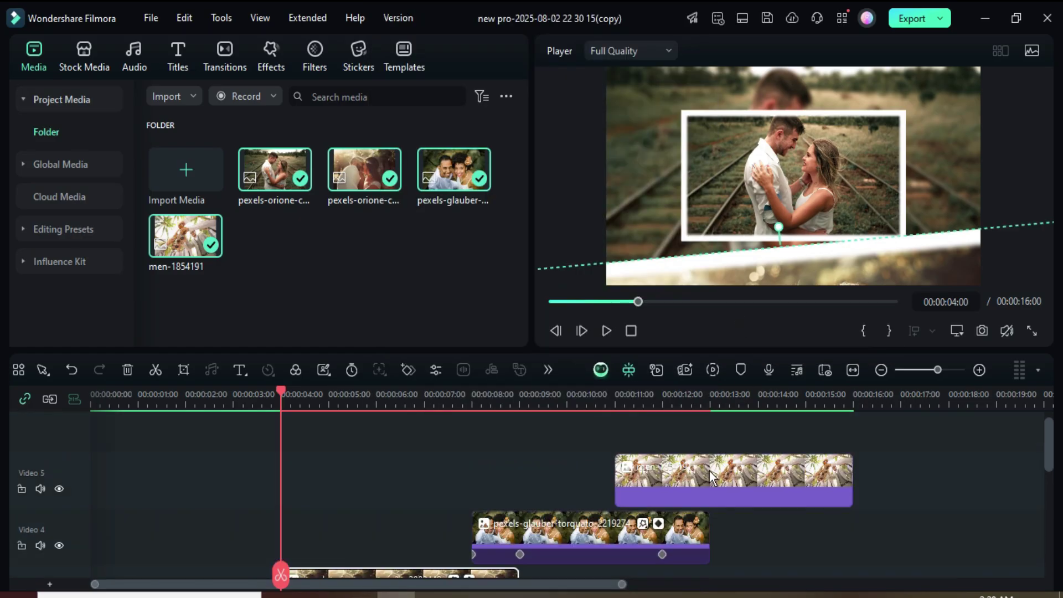
click(706, 471)
right_click(706, 471)
mouse_move(762, 317)
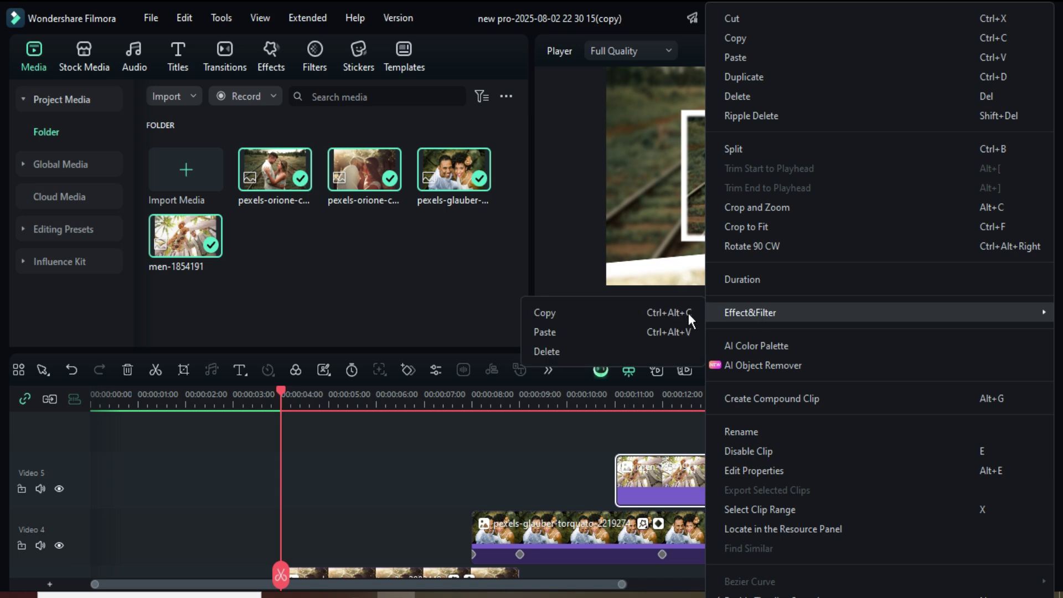
click(590, 332)
scroll(641, 436, down, 1)
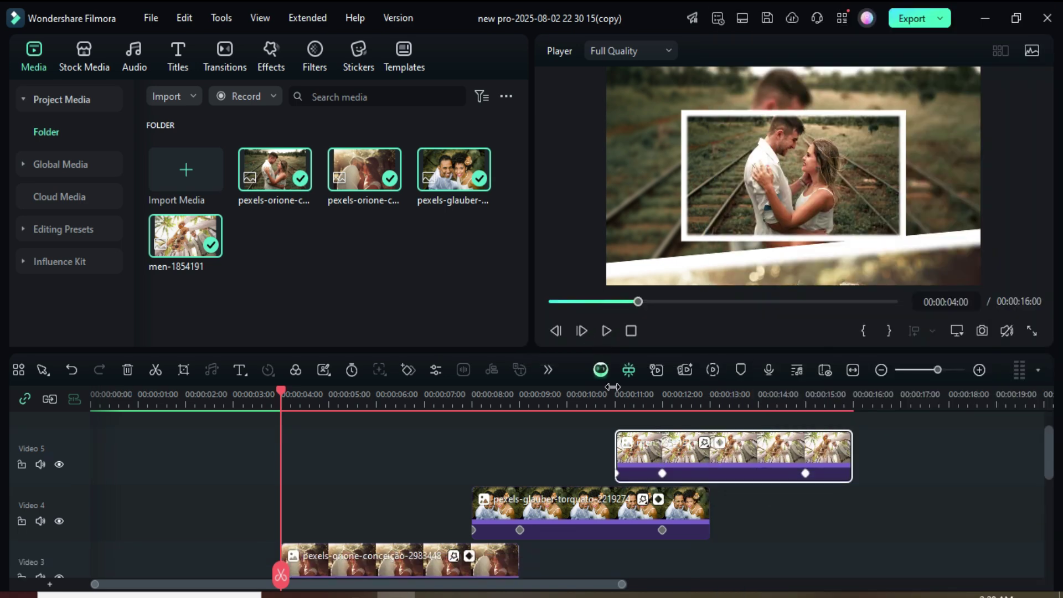
click(549, 300)
scroll(583, 450, down, 7)
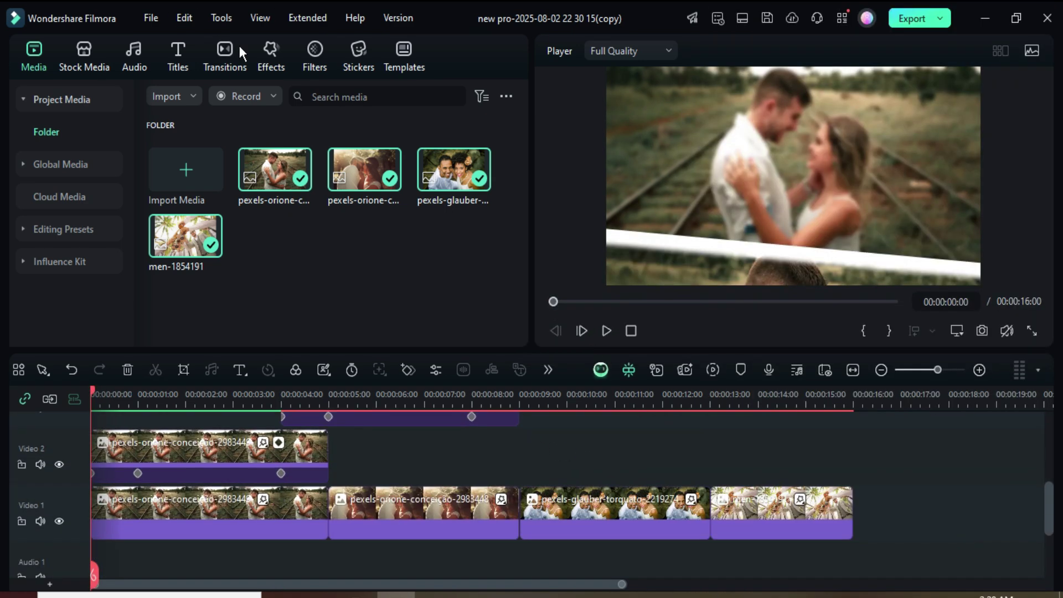
Step: Drop Wormhole 3 at all three joins between the Video 1 clips and shorten the first one
click(218, 56)
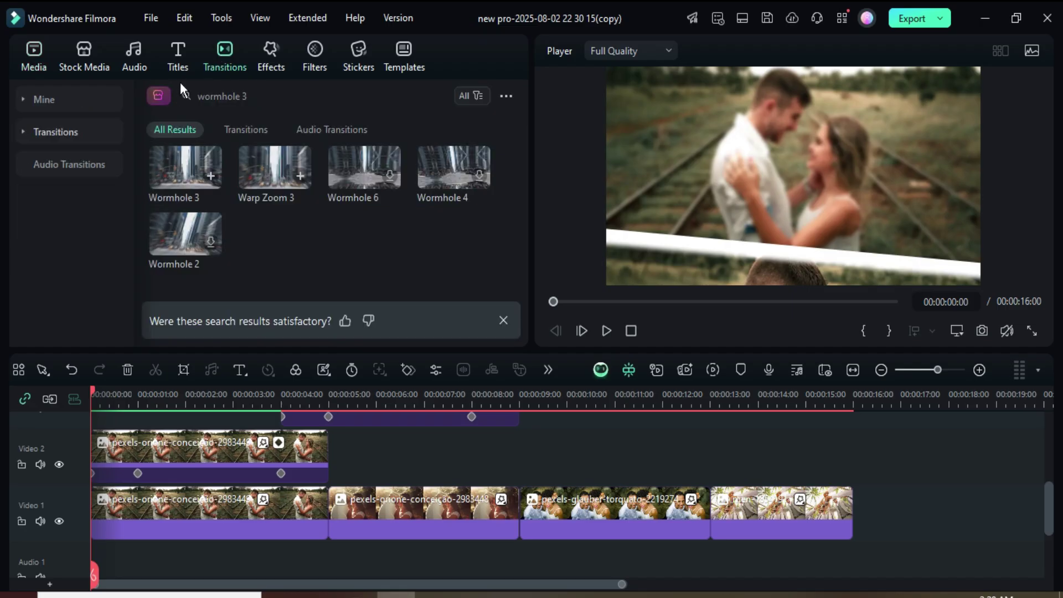
drag(174, 176, 321, 529)
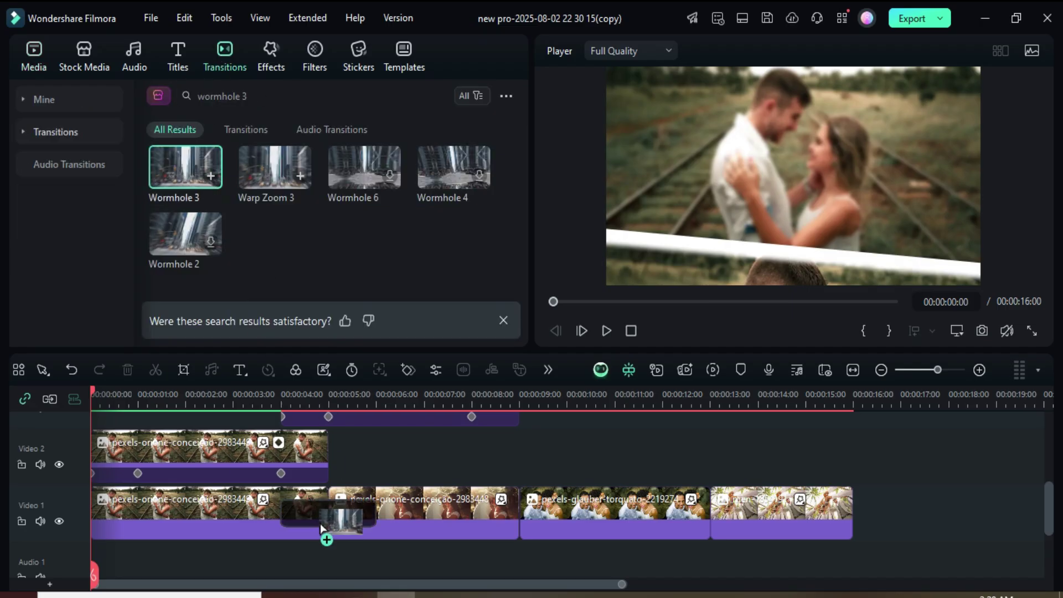
drag(467, 443, 503, 505)
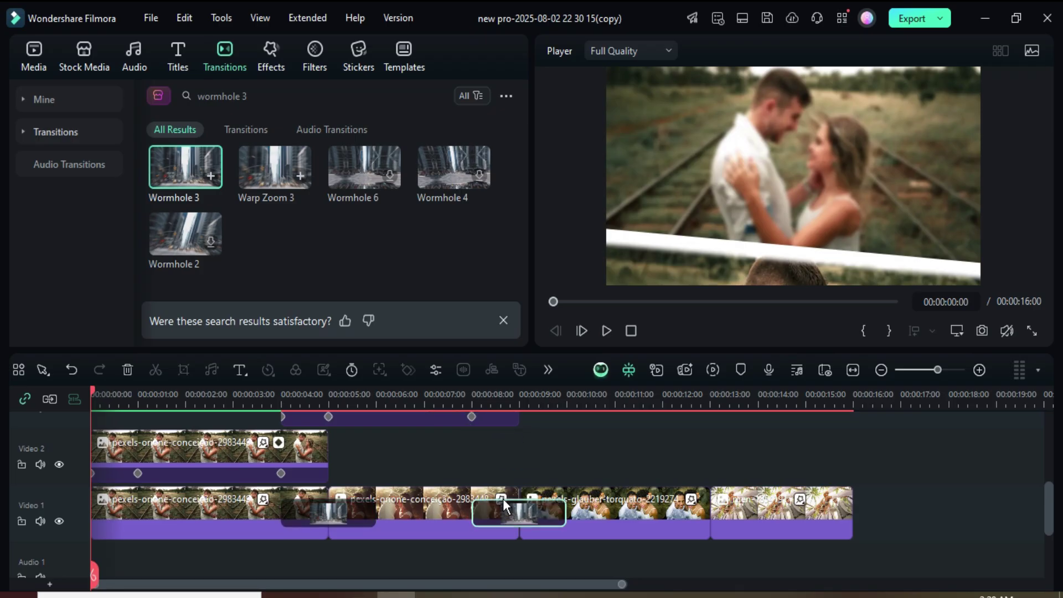
drag(444, 310, 703, 526)
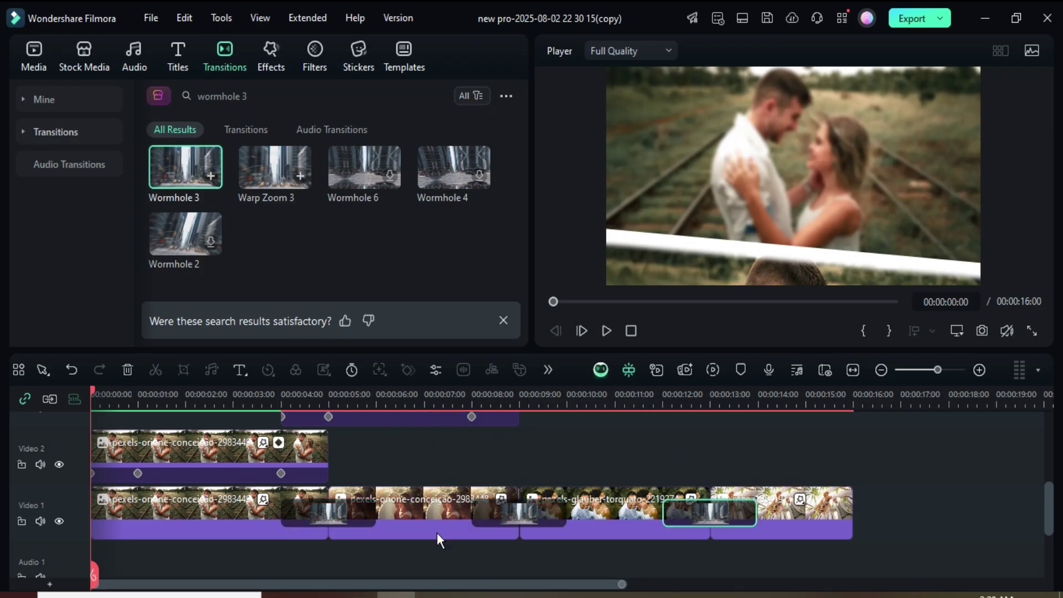
drag(371, 510, 348, 513)
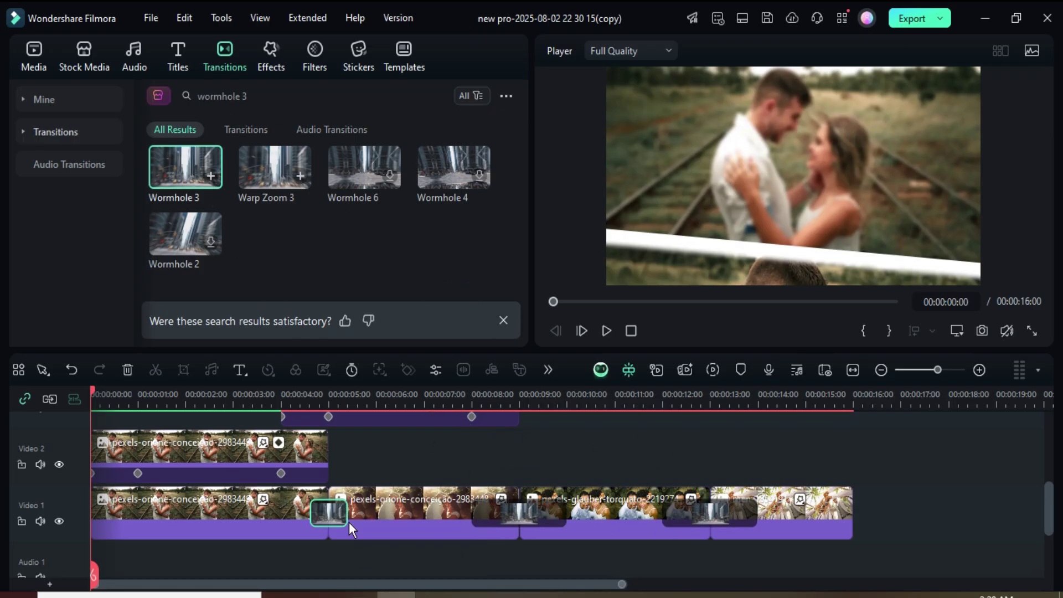
Step: Apply the 00:00:00:20 Wormhole duration to all transitions, then return to the Media library
double_click(330, 517)
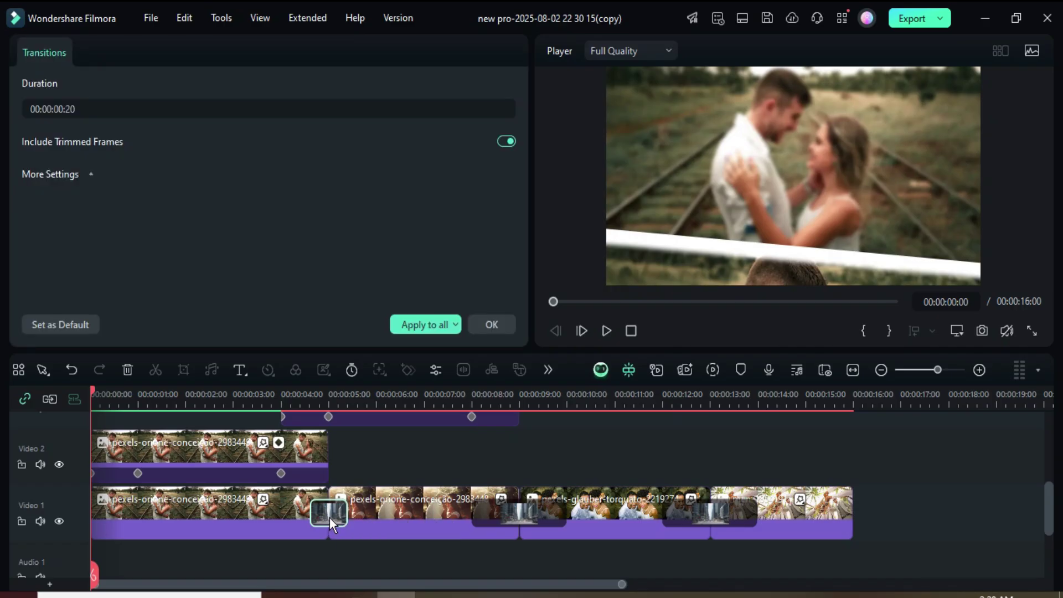
click(427, 327)
scroll(700, 450, up, 4)
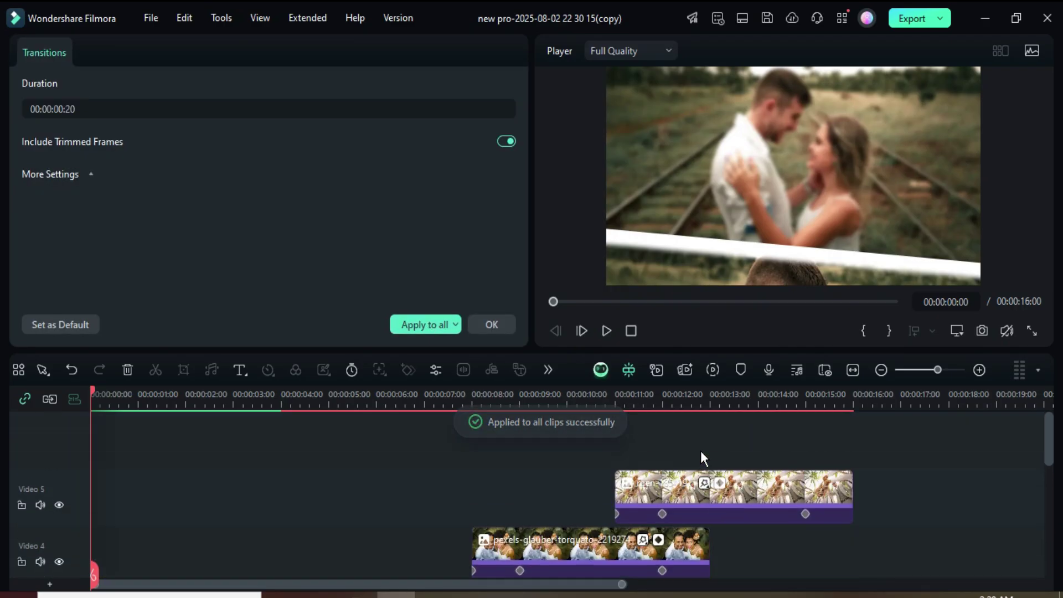
scroll(700, 450, down, 3)
click(715, 365)
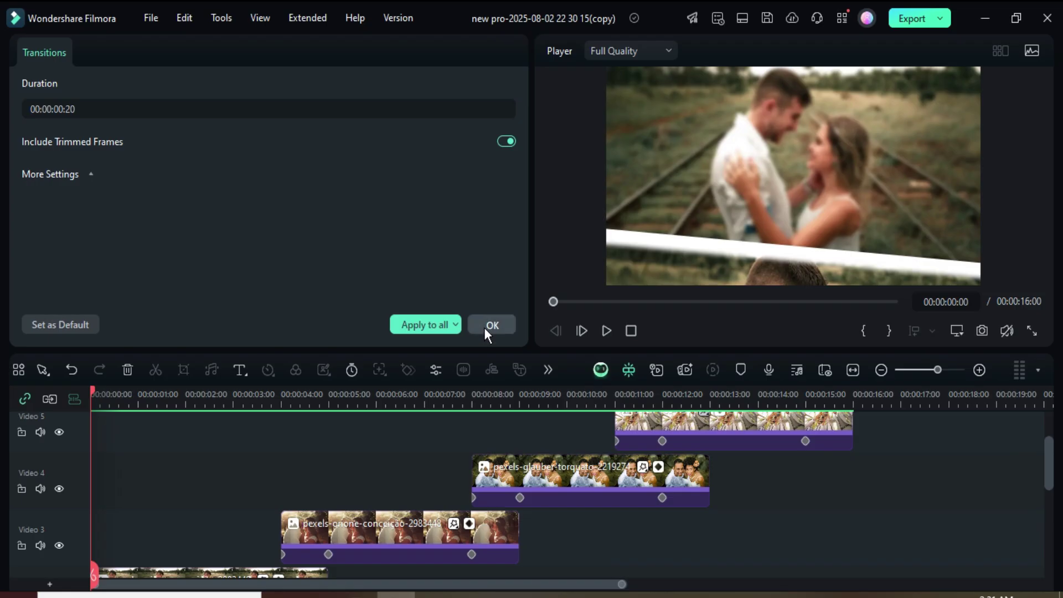
click(486, 331)
click(25, 67)
scroll(404, 419, down, 2)
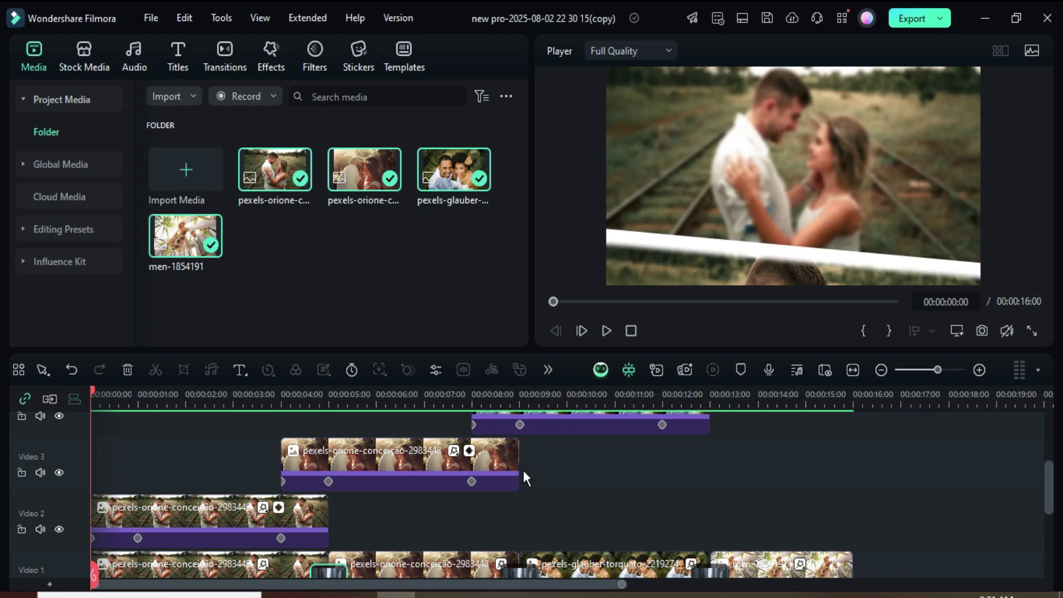
Step: Preview the whole 16-second slideshow, then move the playhead back to zero
click(606, 331)
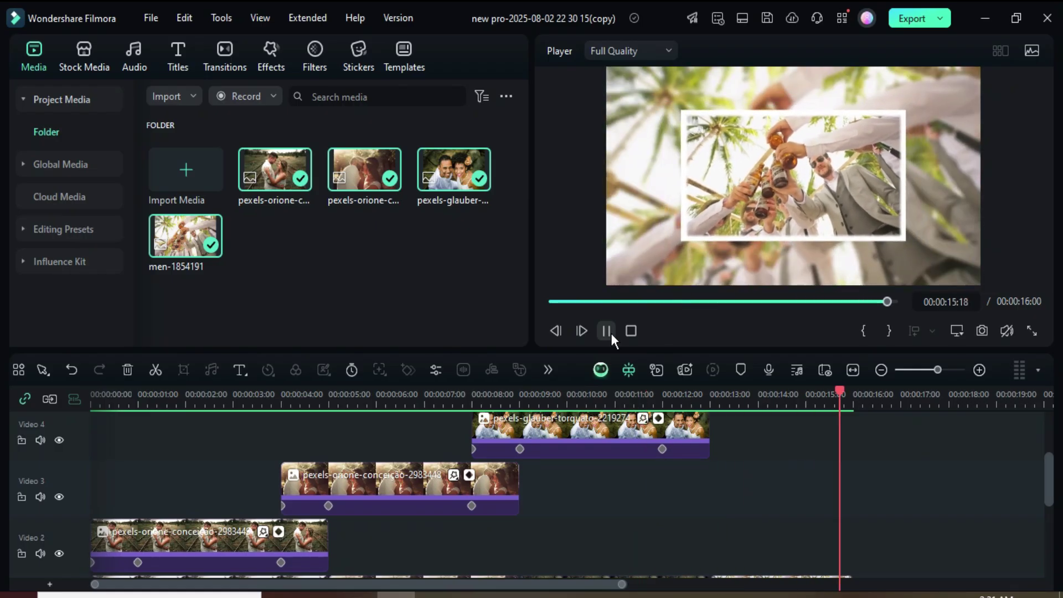
scroll(679, 516, up, 3)
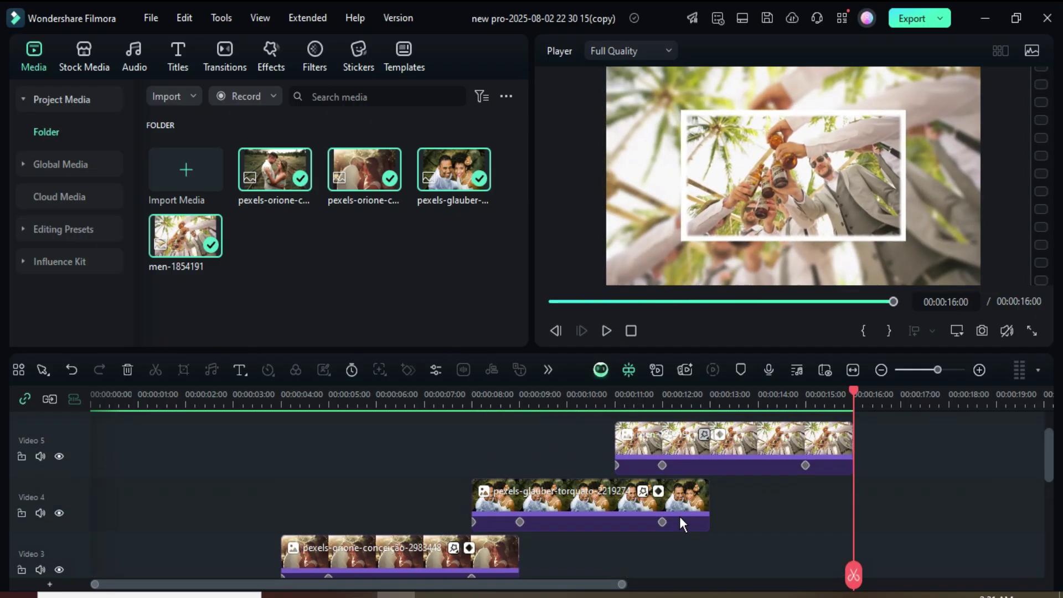
click(553, 302)
Step: Find Zoom Energy Glow and place it on a new top track, trimmed to about 4 seconds
click(265, 62)
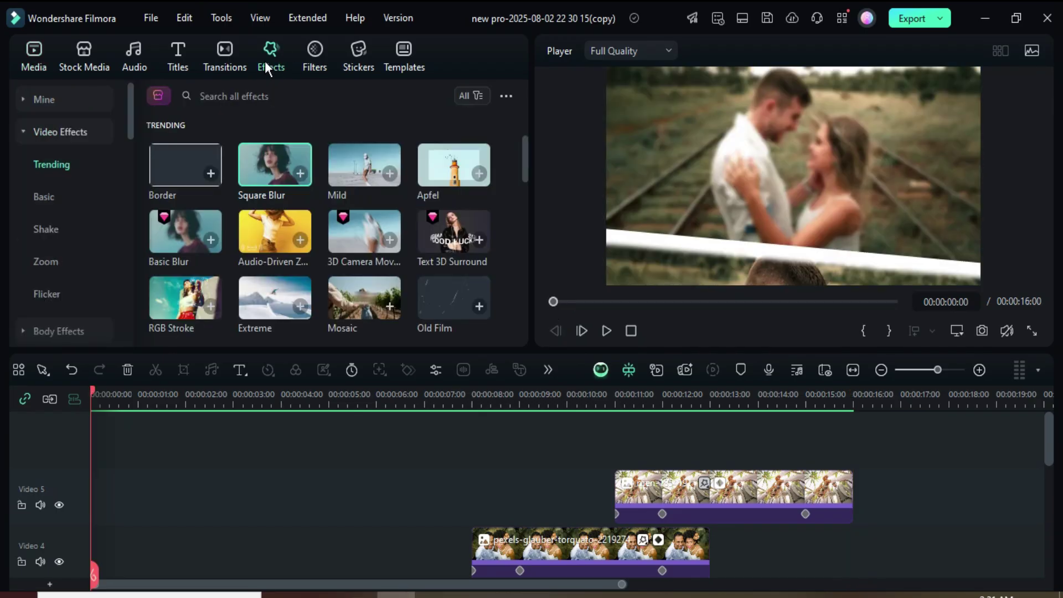
click(216, 96)
click(248, 143)
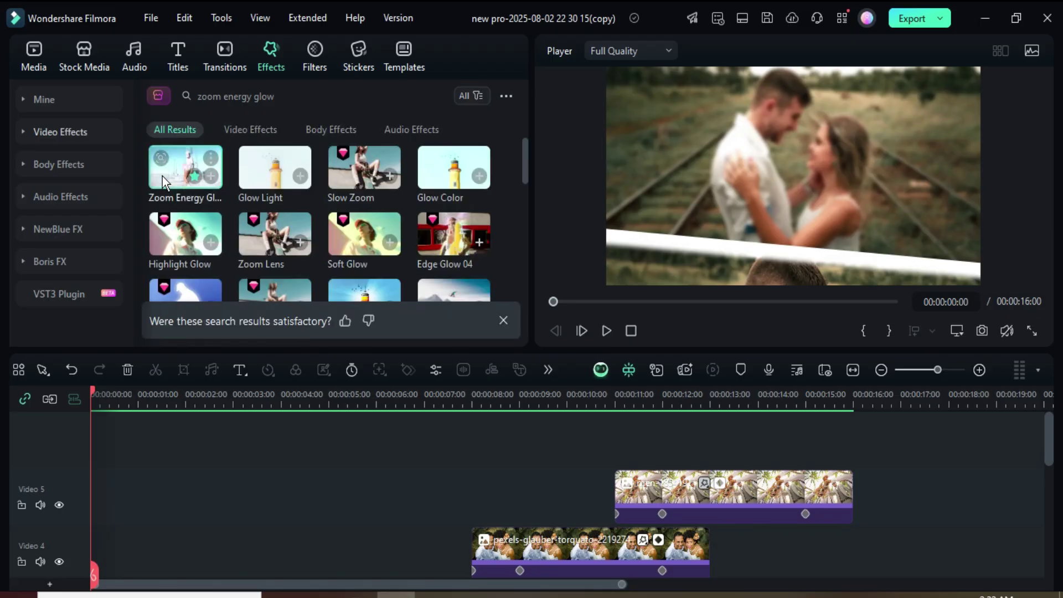
drag(174, 173, 130, 465)
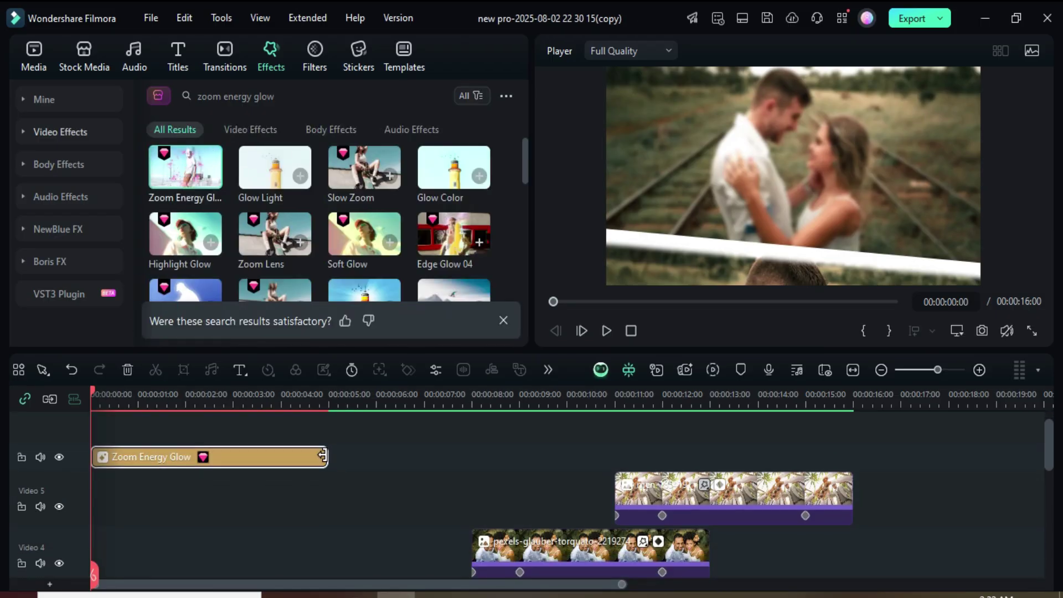
drag(323, 455, 276, 455)
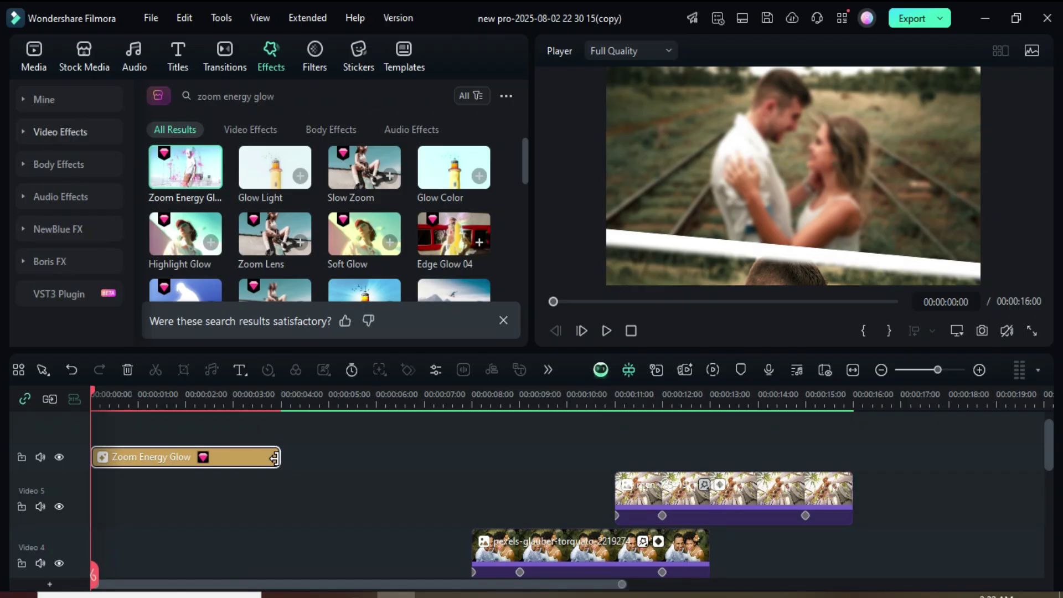
scroll(288, 509, down, 5)
scroll(289, 489, up, 5)
Step: Add three more Zoom Energy Glow effects back to back, ending at 8, 12 and 16 seconds
drag(176, 169, 416, 492)
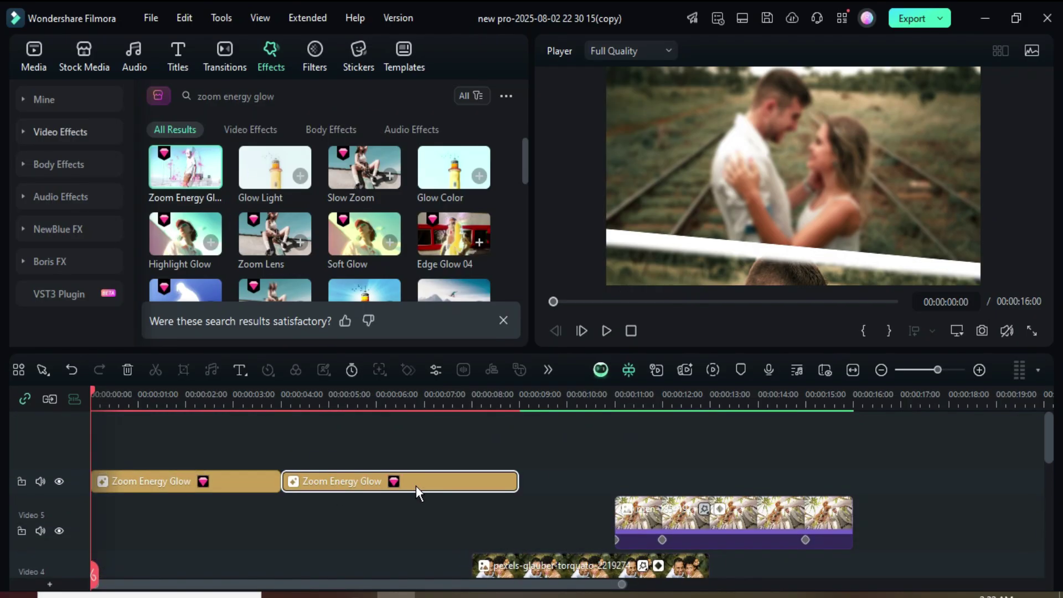
drag(514, 474, 469, 480)
scroll(492, 496, down, 4)
scroll(514, 491, up, 2)
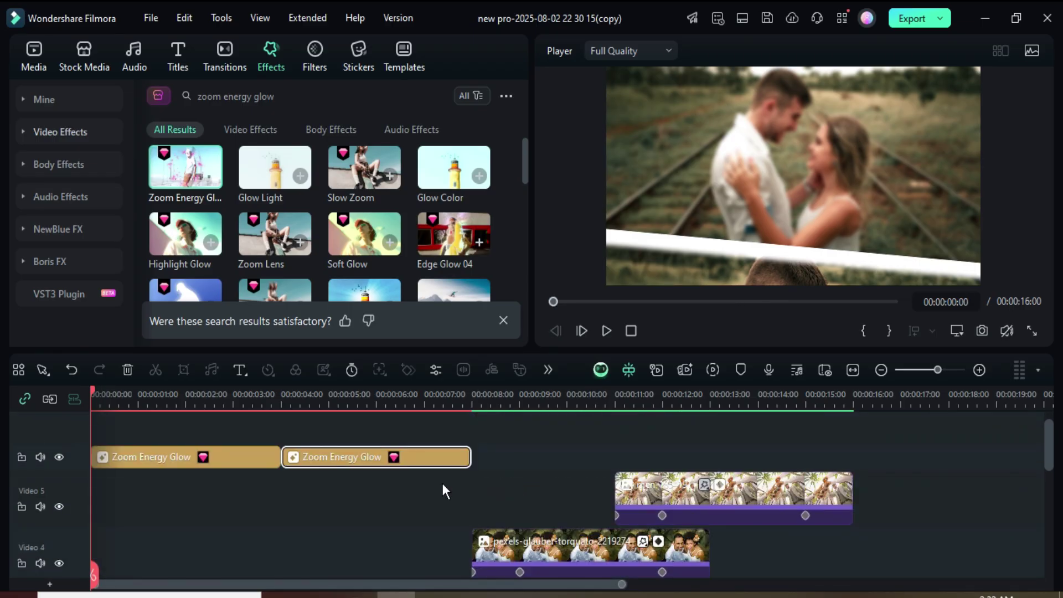
drag(187, 168, 490, 457)
drag(709, 457, 660, 457)
drag(196, 199, 681, 457)
drag(900, 457, 852, 477)
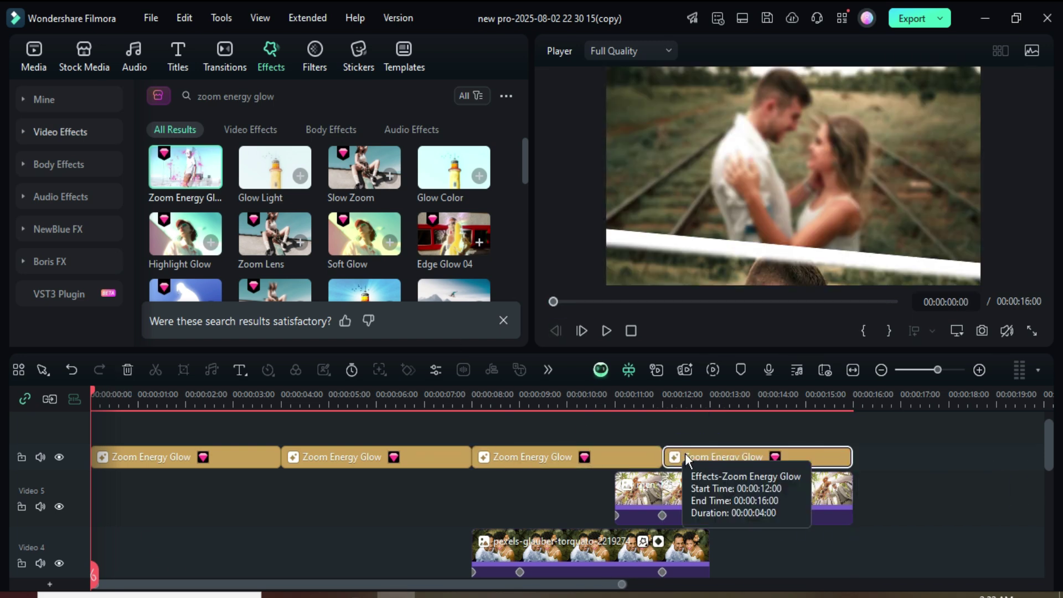
scroll(437, 427, down, 3)
Step: From the Media library, render a smooth-playback preview of the 16-second timeline and play it
click(34, 54)
scroll(593, 473, down, 2)
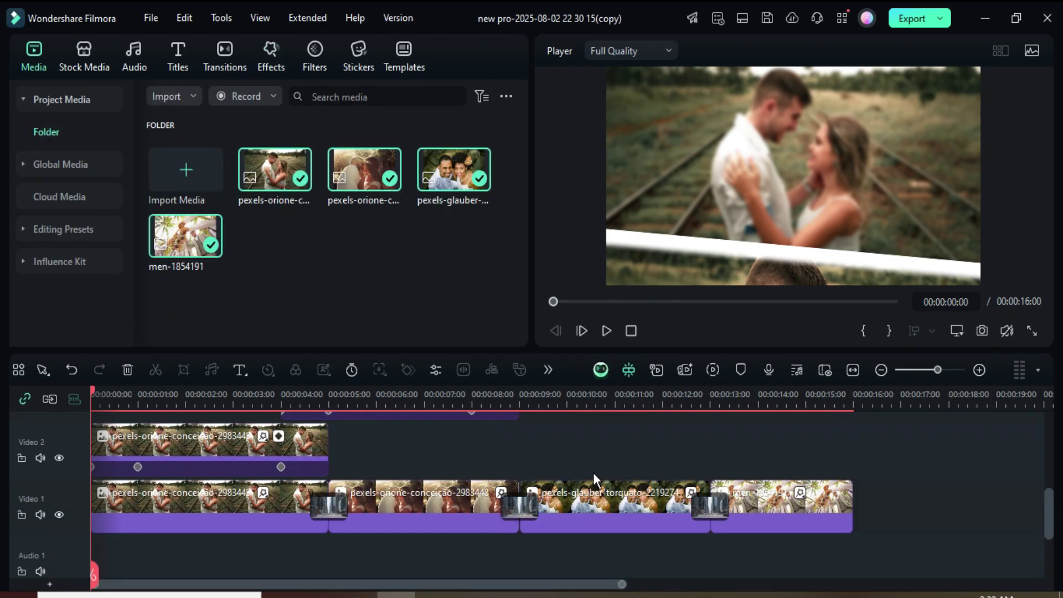
scroll(624, 506, up, 5)
scroll(615, 477, down, 3)
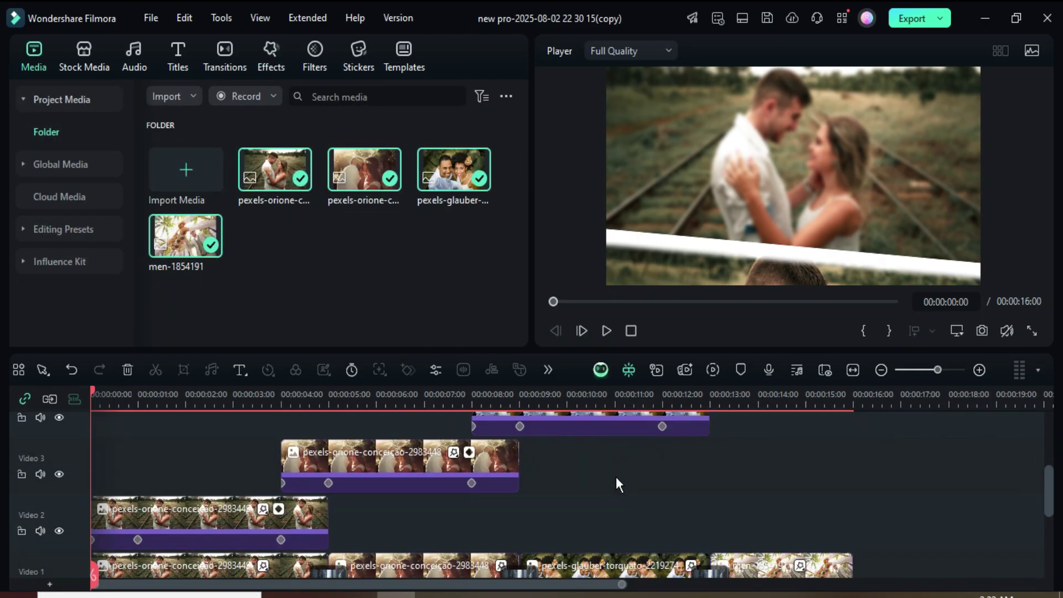
scroll(631, 479, up, 3)
click(711, 371)
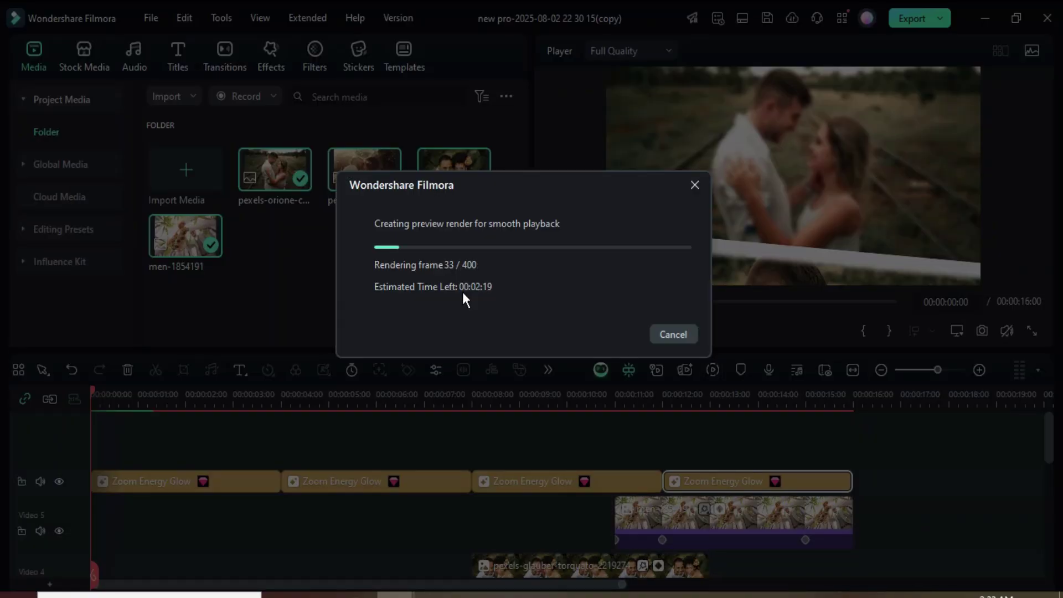
scroll(566, 437, down, 3)
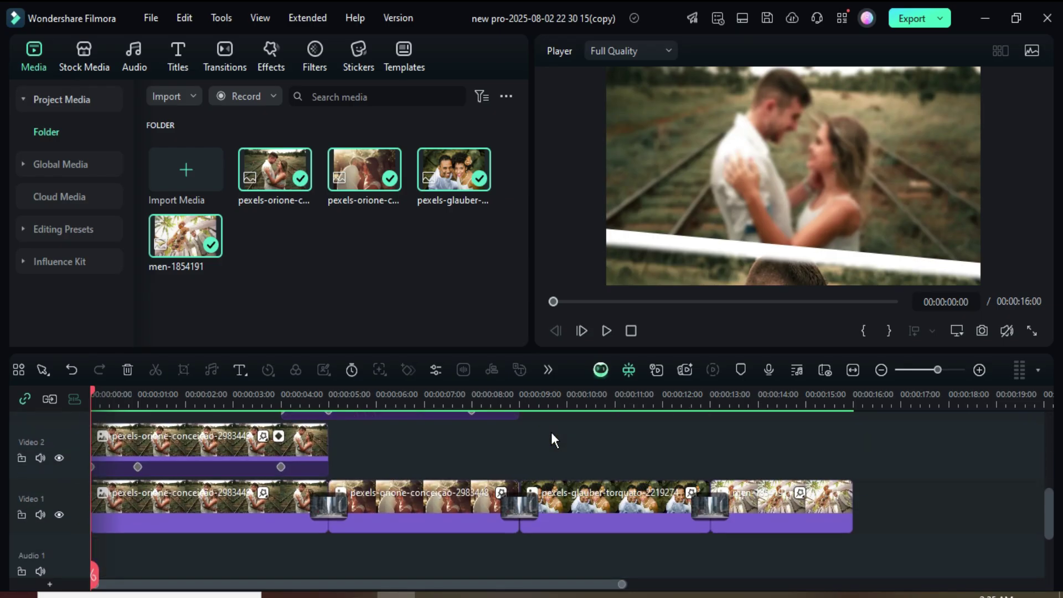
scroll(550, 432, up, 3)
click(606, 331)
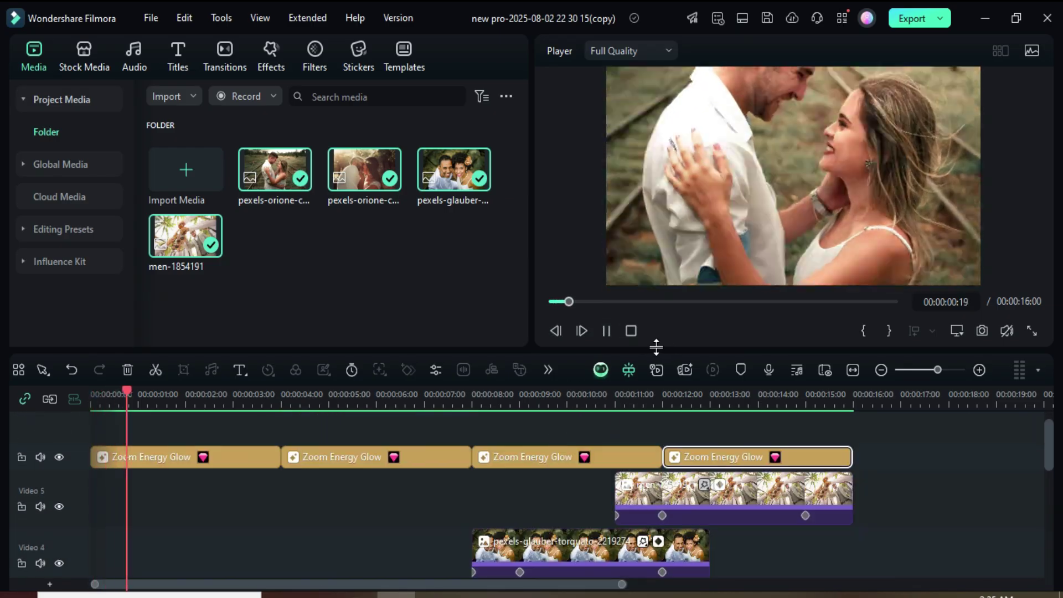